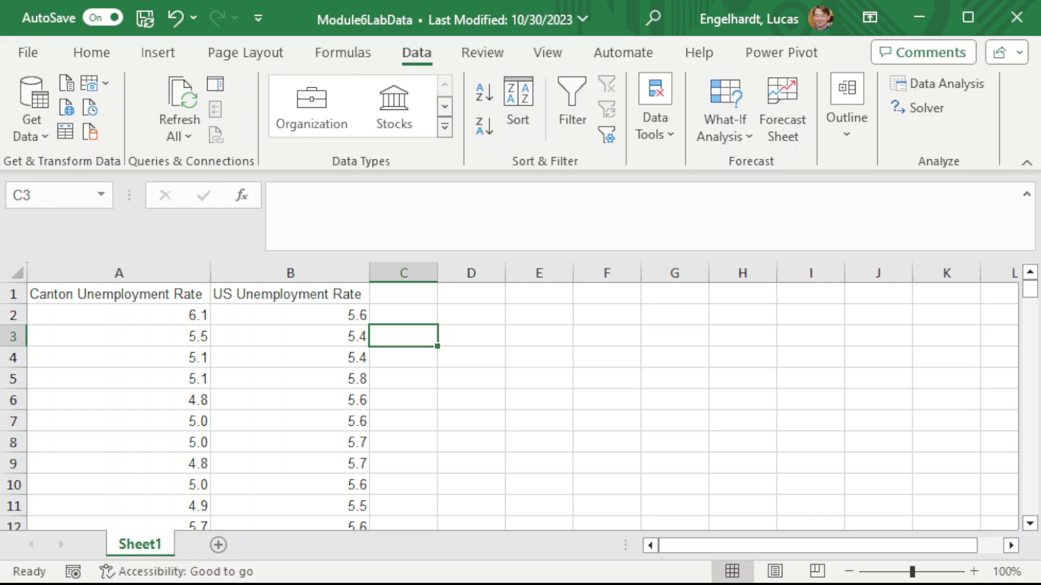
# - Make sure the Analysis ToolPak is enabled among the available Excel add-ins
pyautogui.click(29, 53)
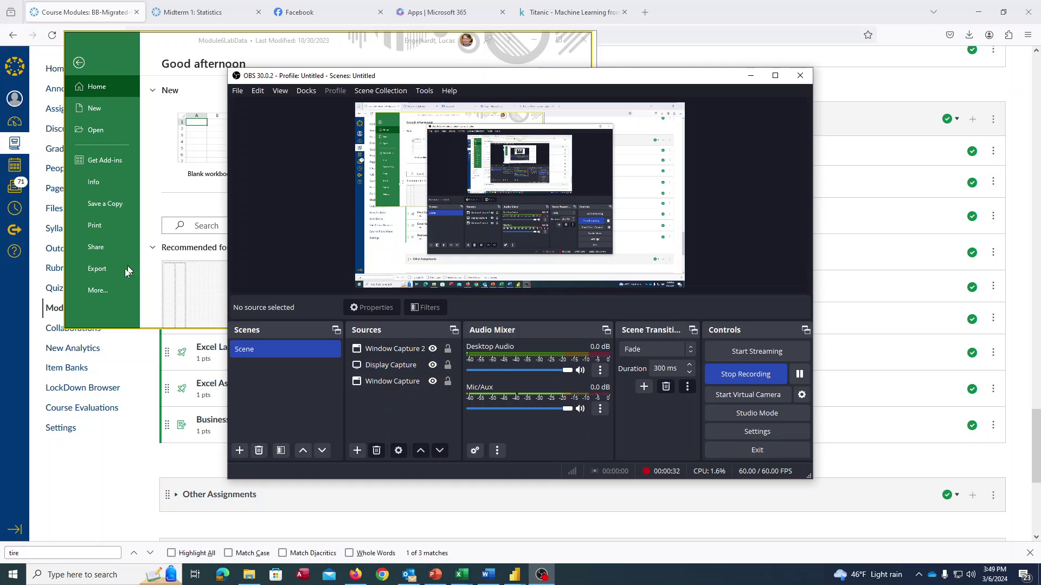
pyautogui.click(99, 292)
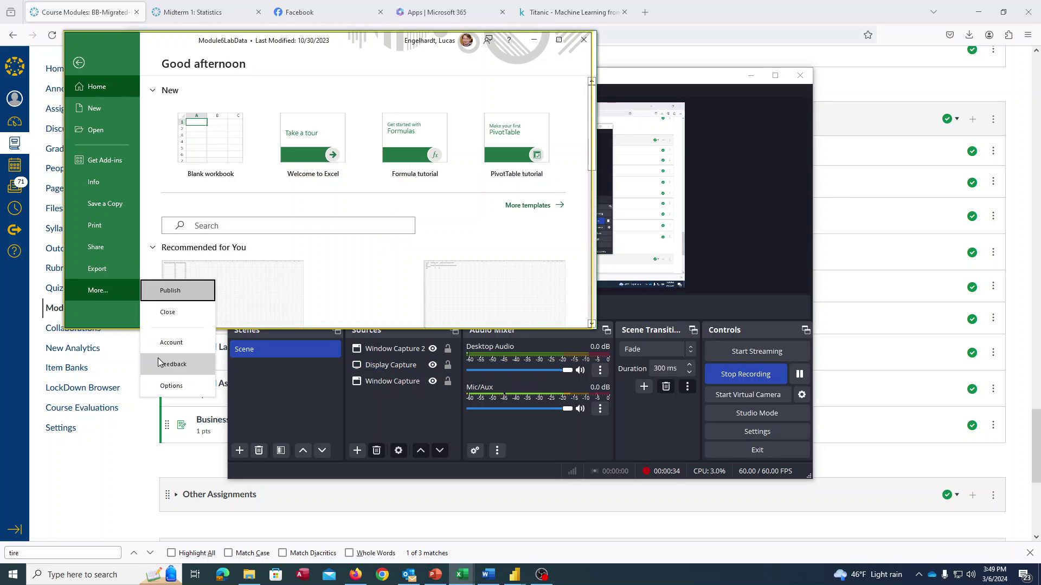
pyautogui.click(171, 386)
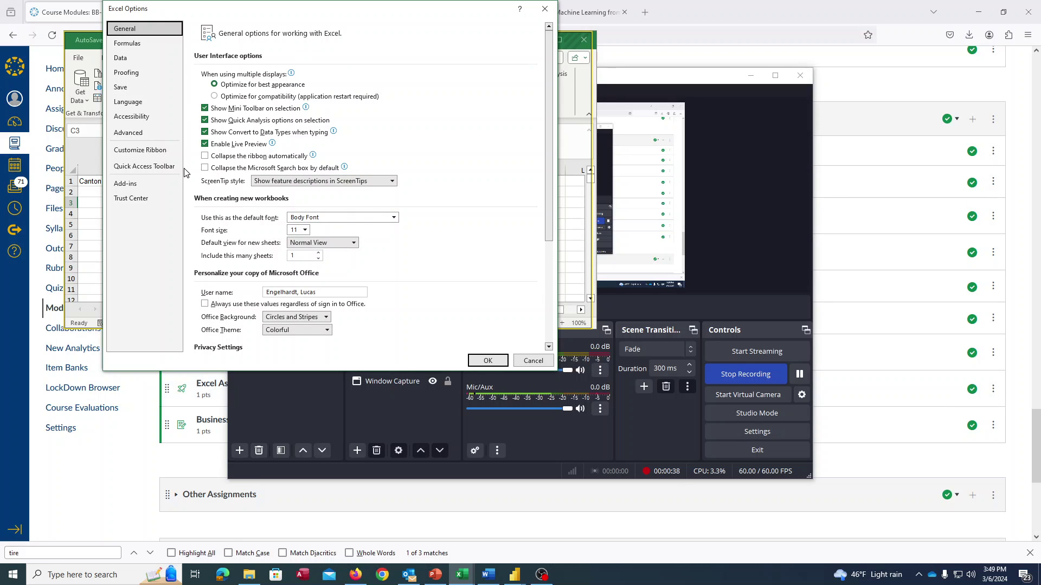
pyautogui.click(130, 188)
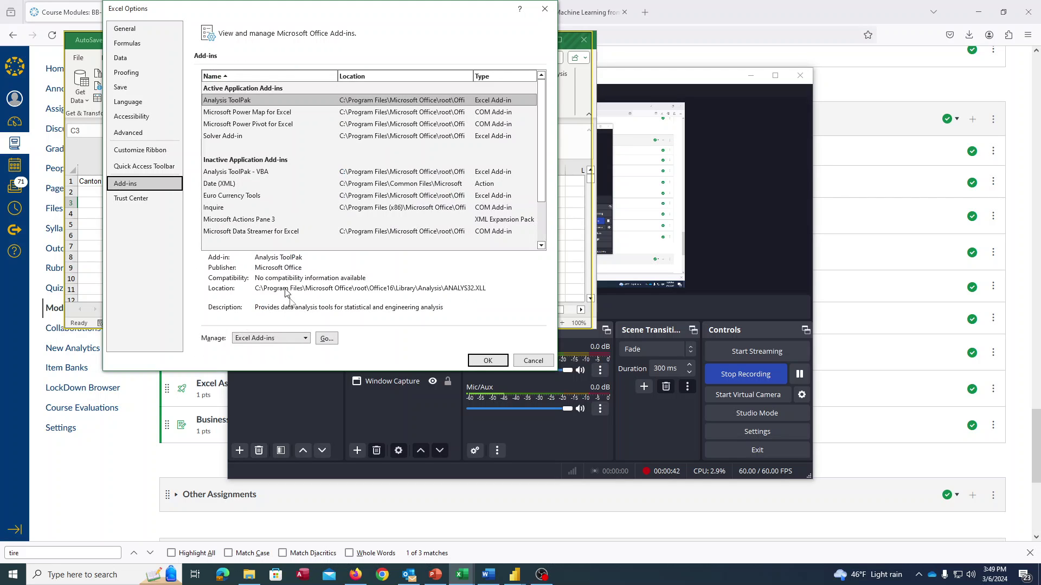
pyautogui.click(327, 338)
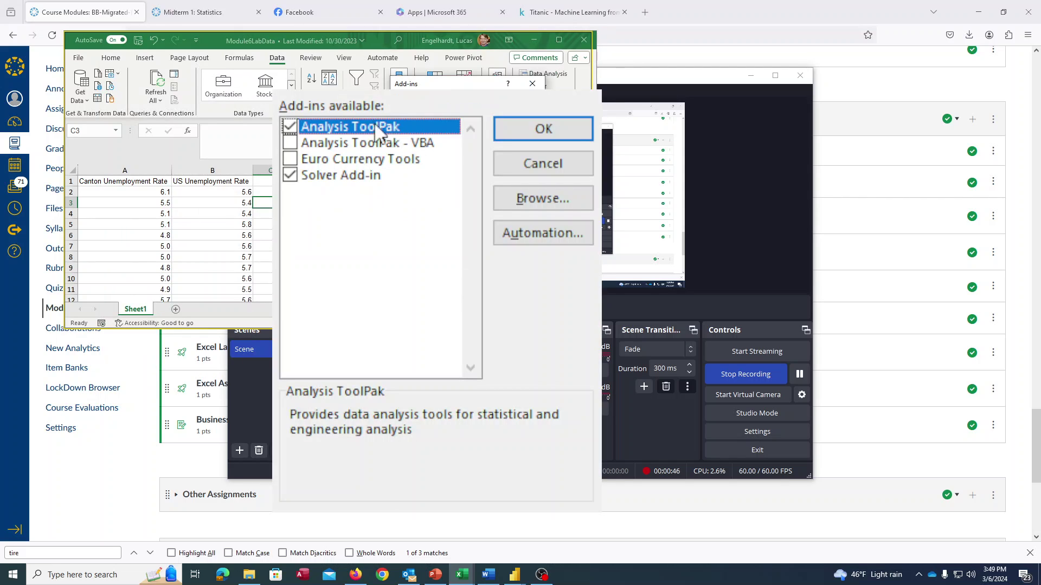
pyautogui.click(554, 129)
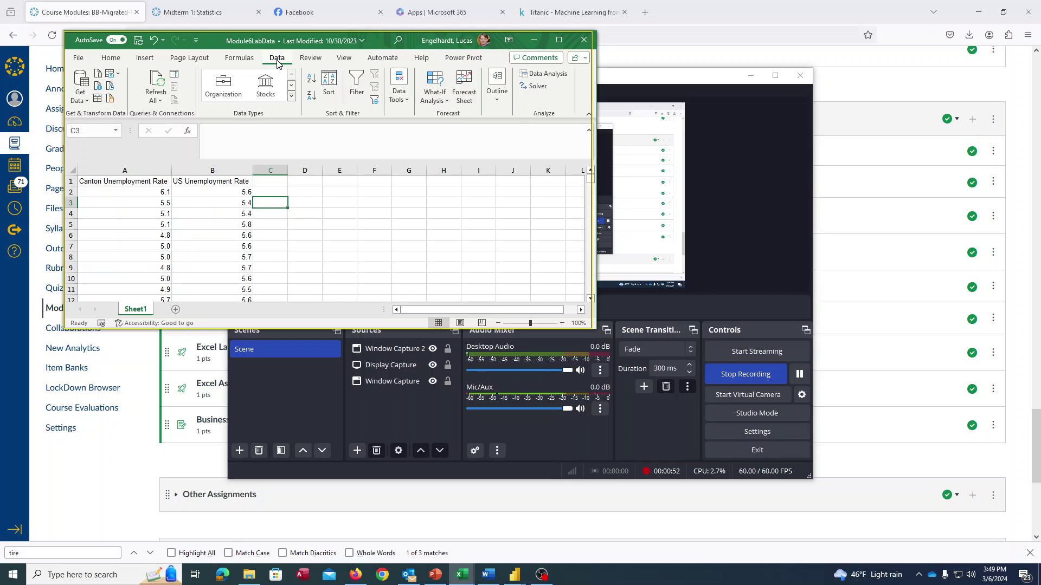
pyautogui.click(426, 368)
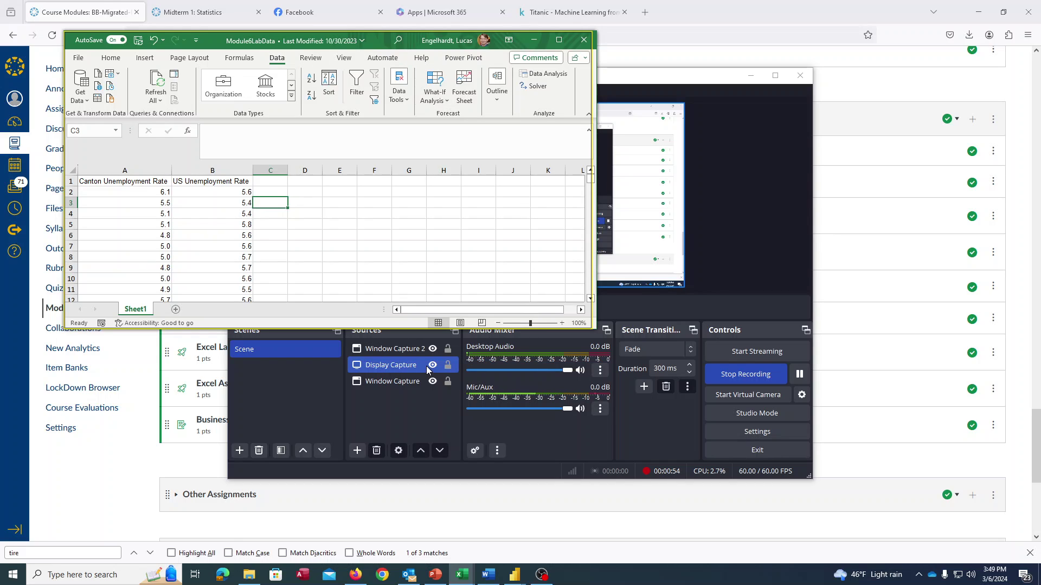
pyautogui.click(430, 365)
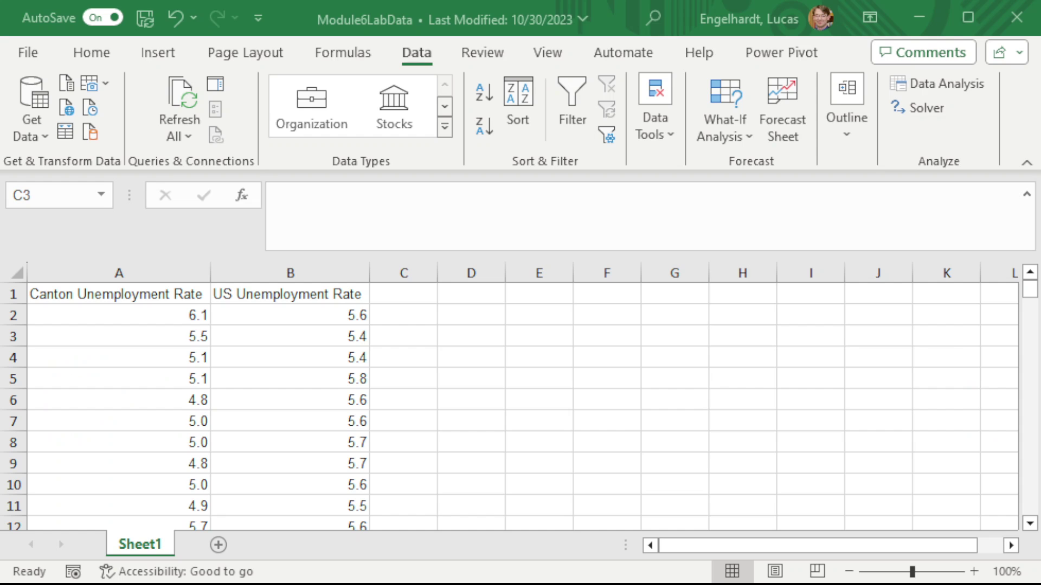
pyautogui.hotkey('alt', 'Tab')
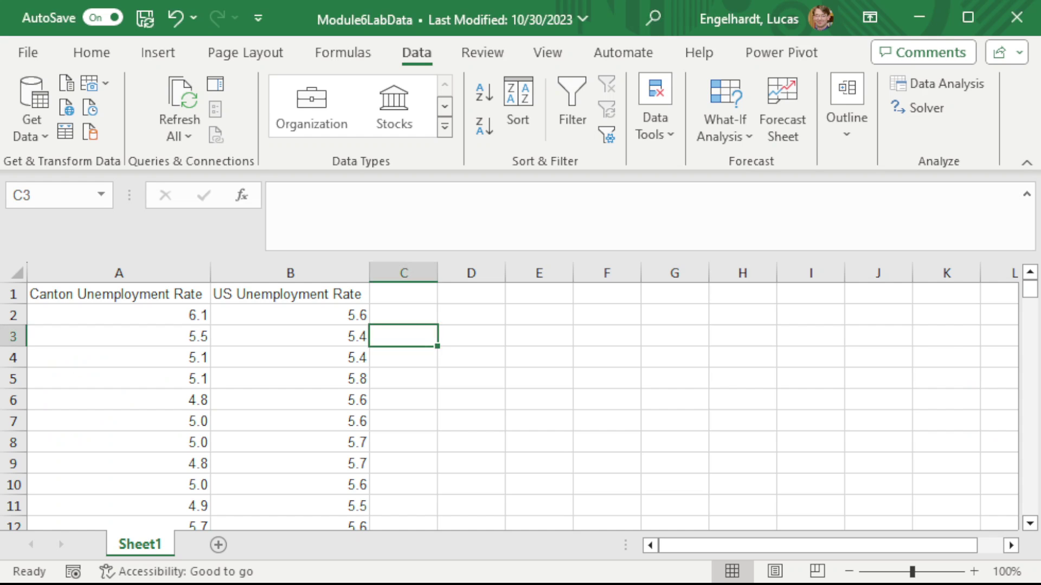
# - Start a Regression data analysis with the Canton Unemployment Rate column, $A$1:$A$345, as the Y range
pyautogui.click(946, 84)
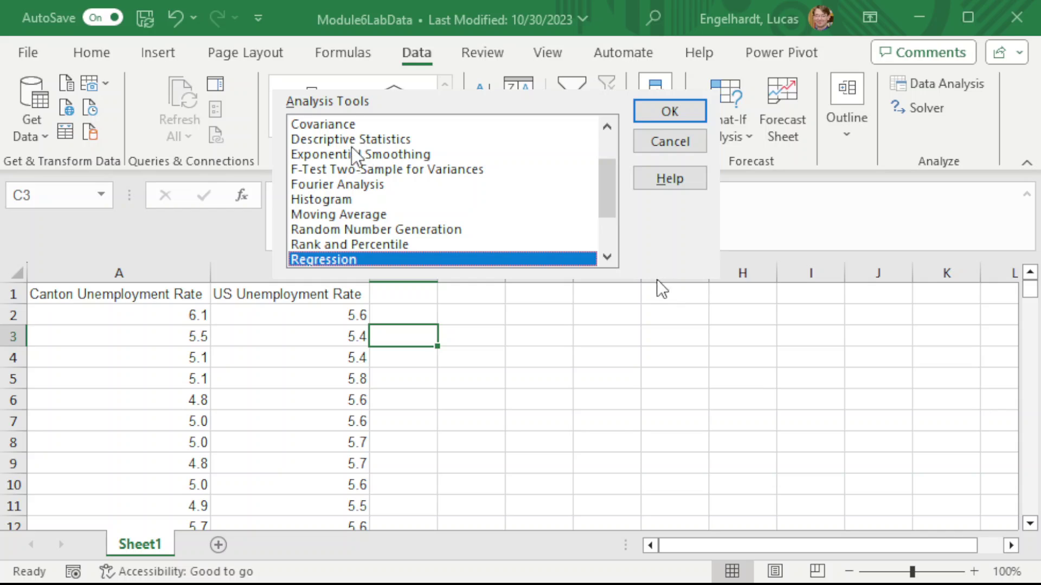
pyautogui.scroll(-1, 335, 191)
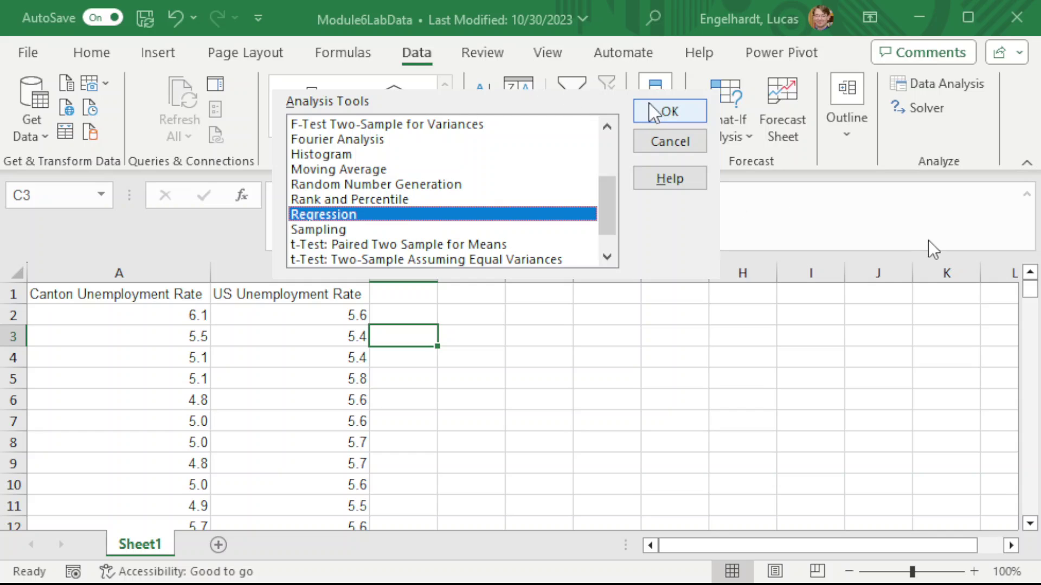
pyautogui.click(661, 111)
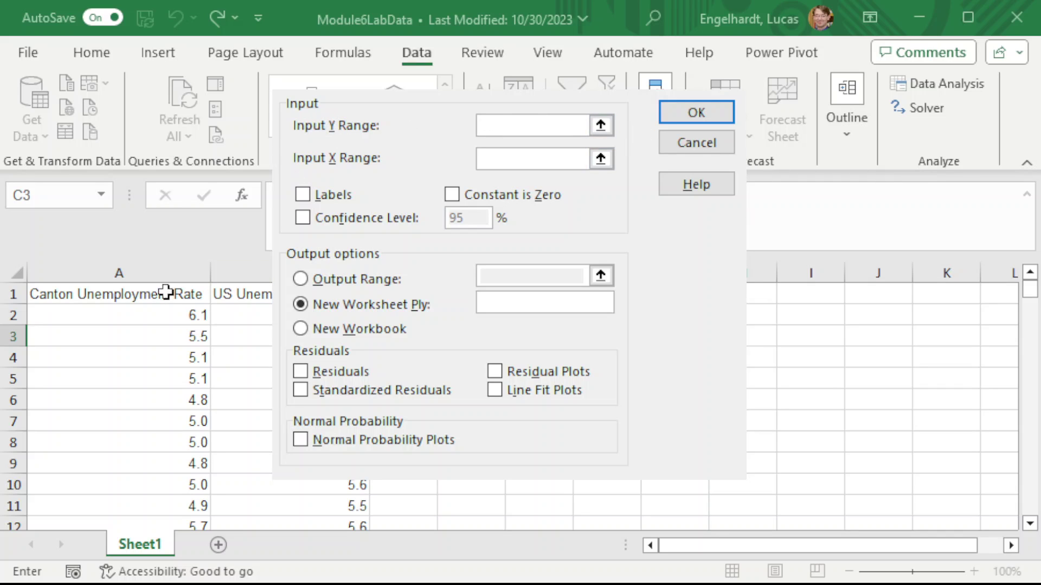
pyautogui.click(602, 124)
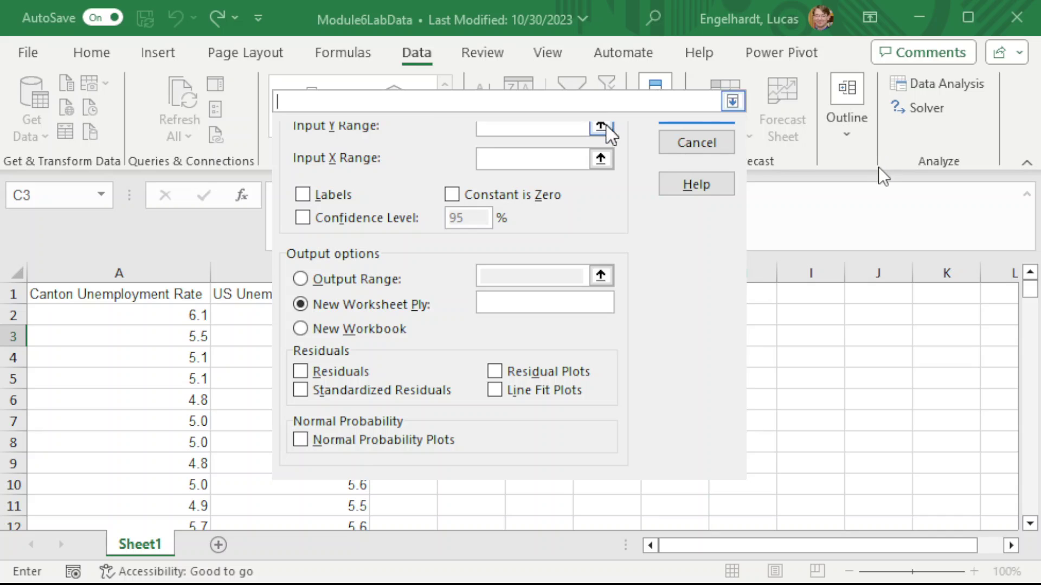
pyautogui.click(97, 294)
pyautogui.moveTo(98, 293); pyautogui.dragTo(111, 458)
pyautogui.click(732, 102)
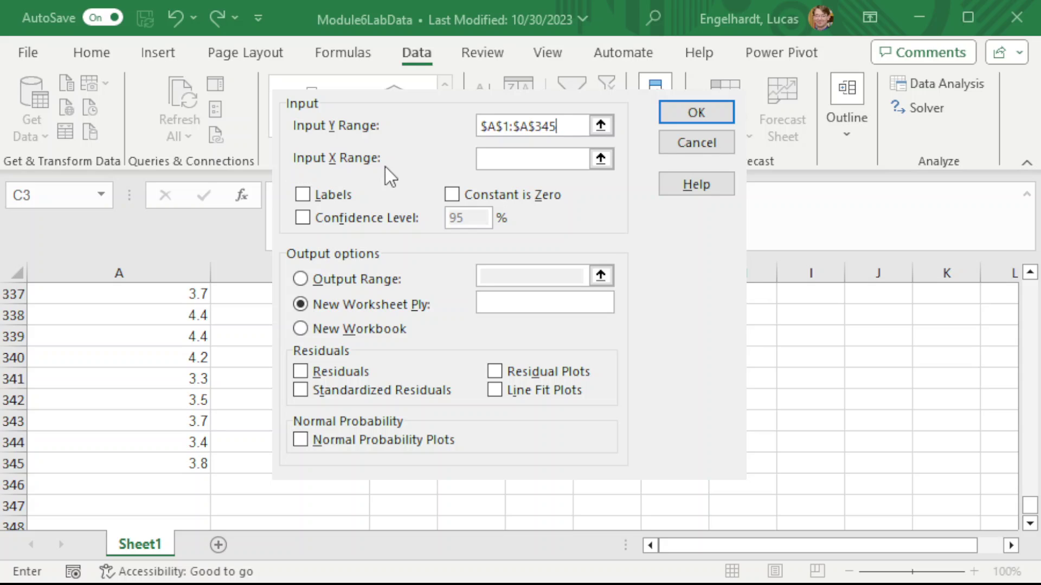
# - Set the regression's X range to the US Unemployment Rate column, $B$1:$B$345
pyautogui.click(600, 158)
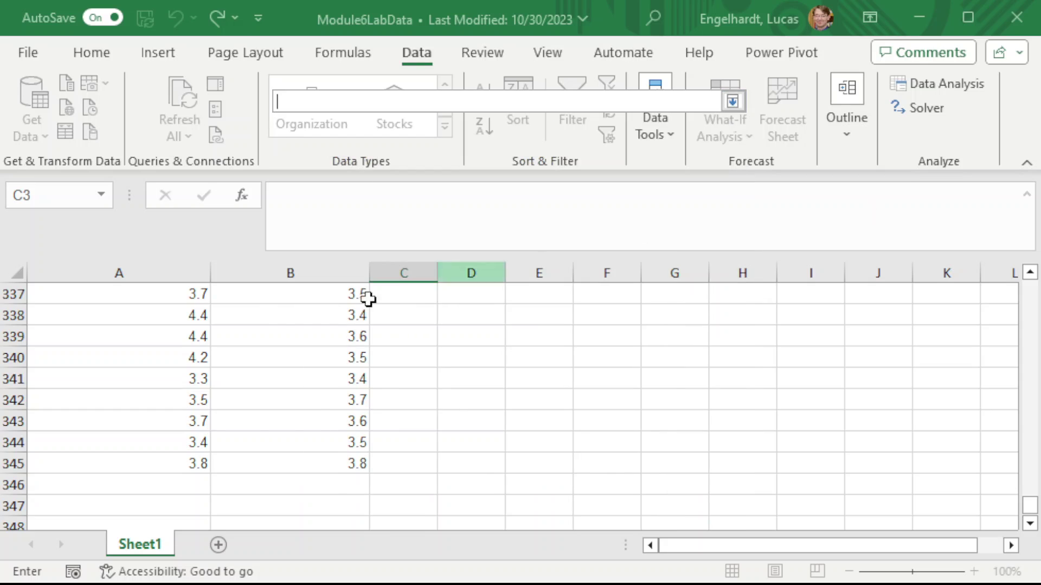
pyautogui.click(327, 464)
pyautogui.moveTo(328, 464); pyautogui.dragTo(328, 1)
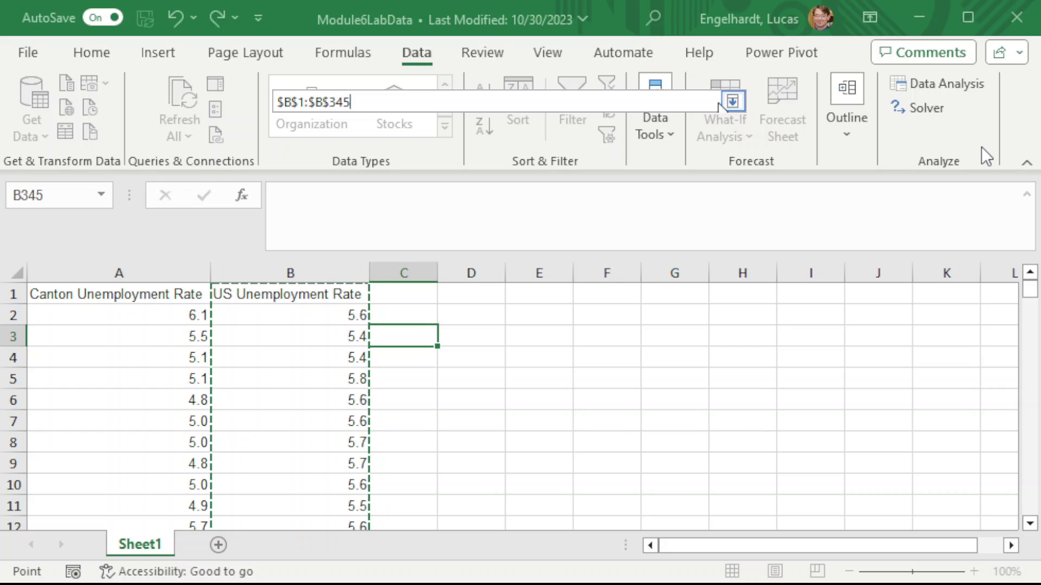
pyautogui.click(732, 102)
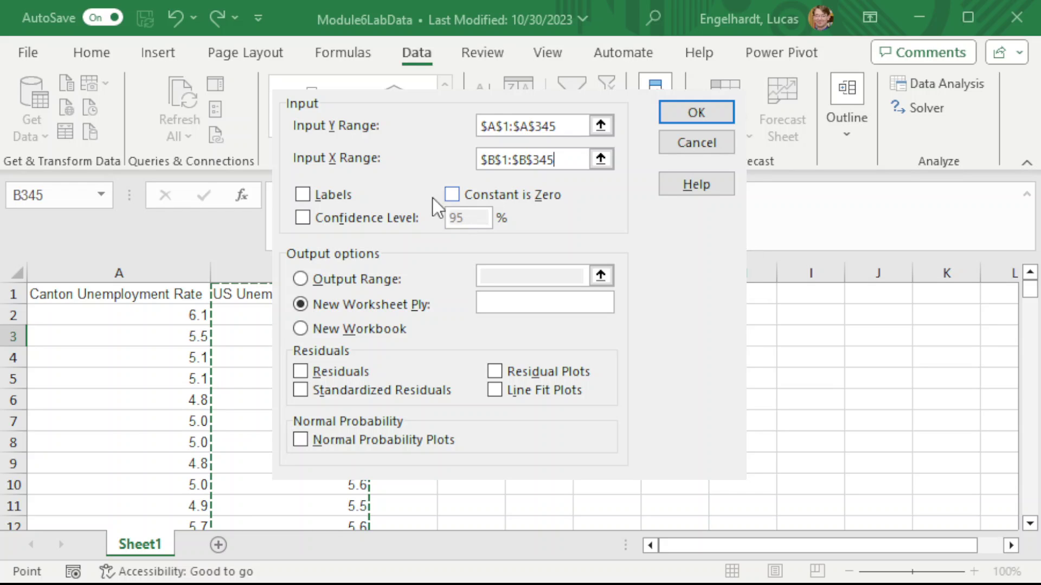
# - Treat the first row as labels and run the regression with its output range starting at D1 on the same sheet
pyautogui.click(303, 195)
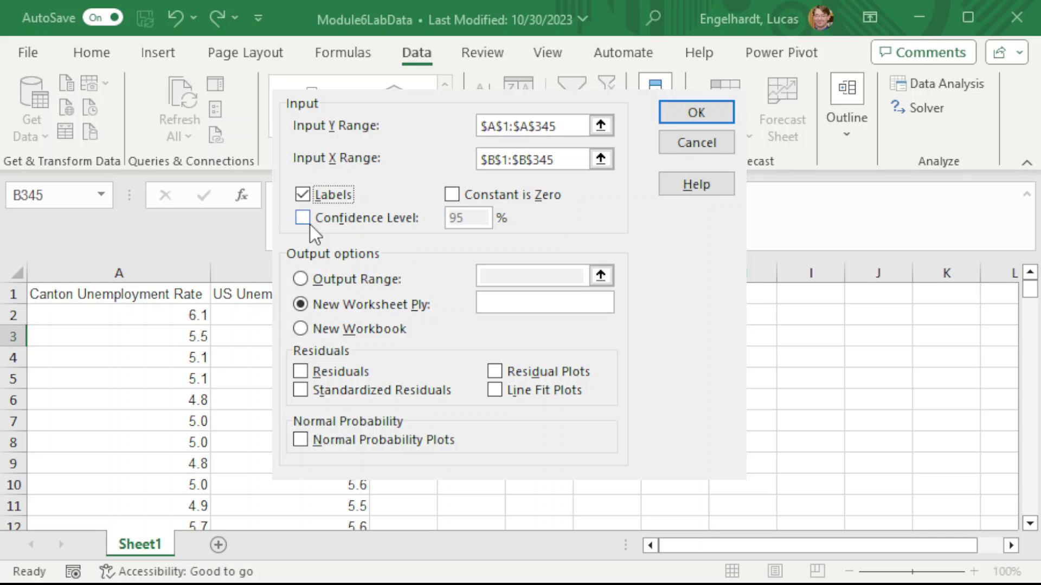
pyautogui.click(299, 279)
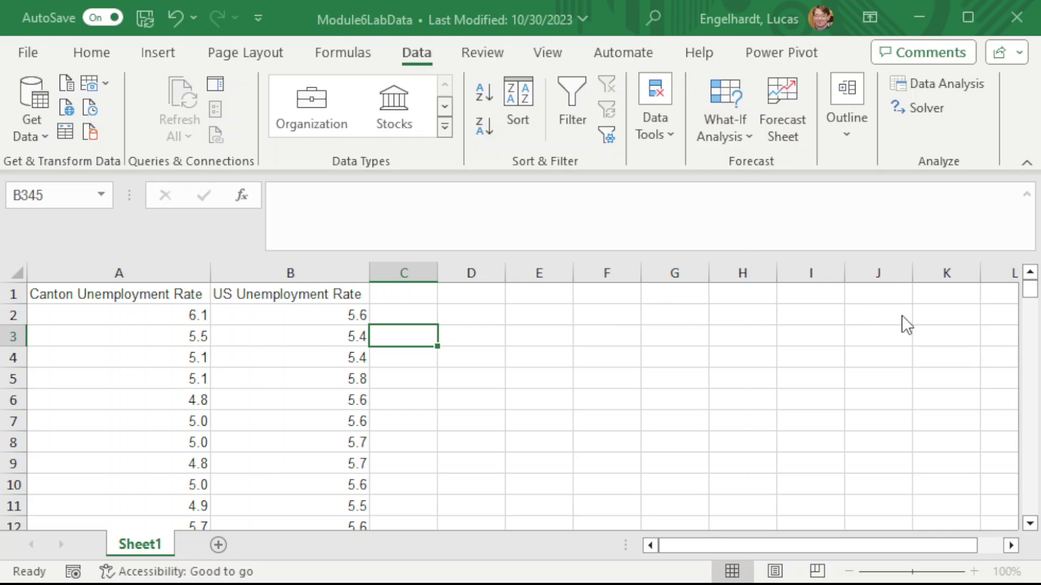
pyautogui.click(613, 278)
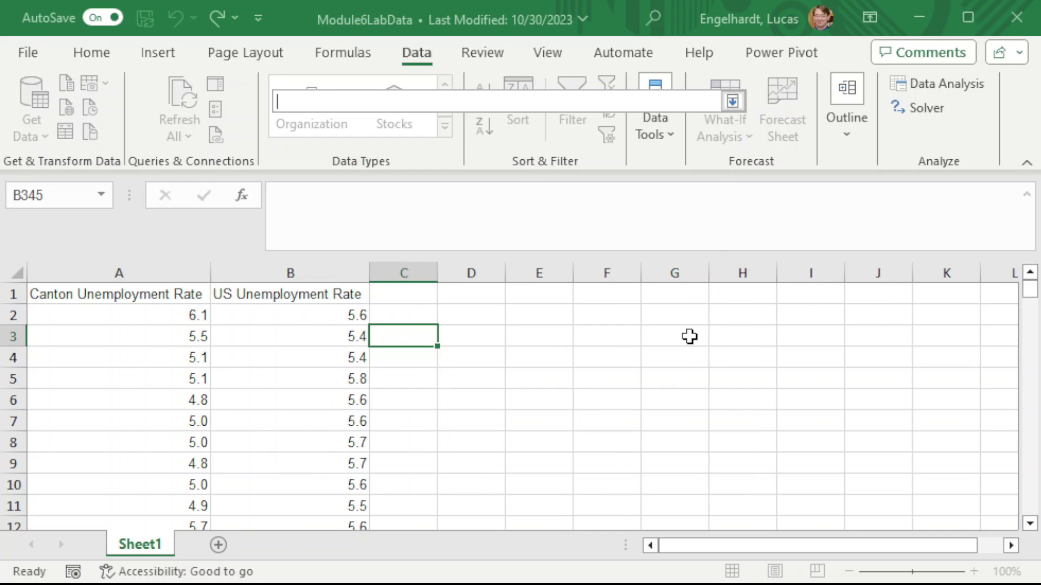
pyautogui.click(465, 291)
pyautogui.click(732, 101)
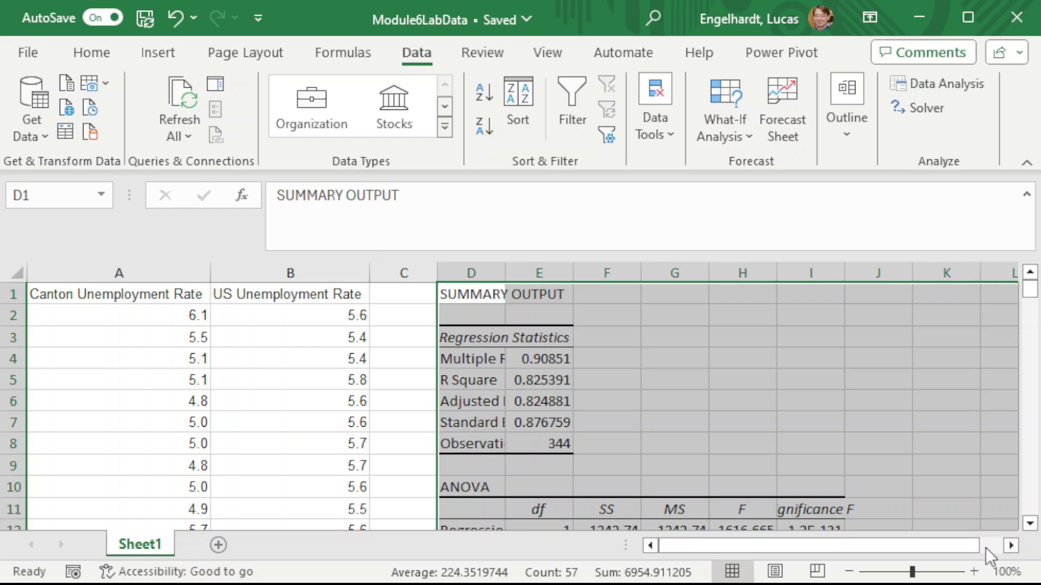
# - Autofit column D so the labels of the Regression Statistics table fit
pyautogui.click(1010, 546)
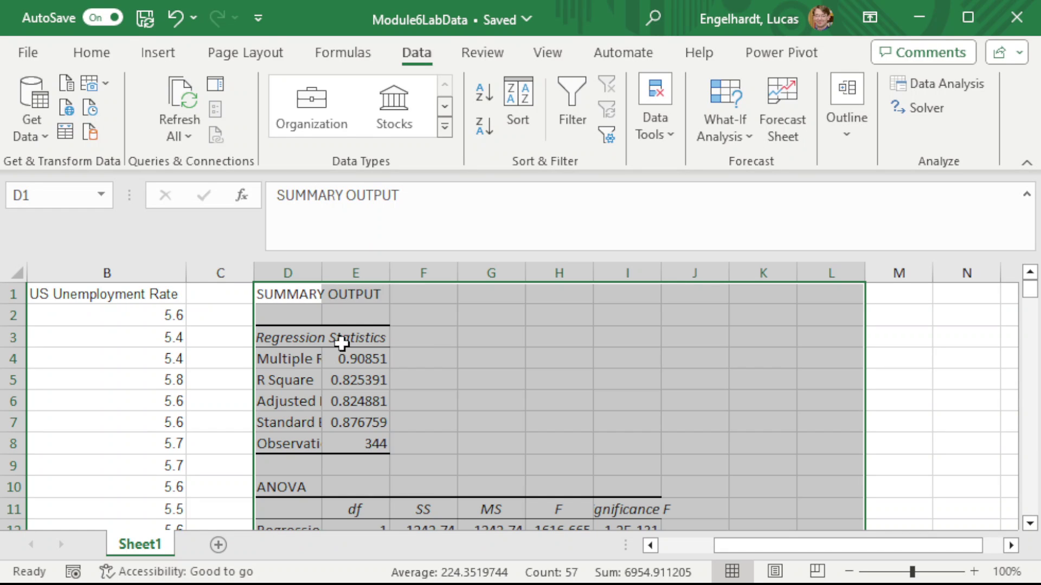
pyautogui.moveTo(295, 339); pyautogui.dragTo(363, 442)
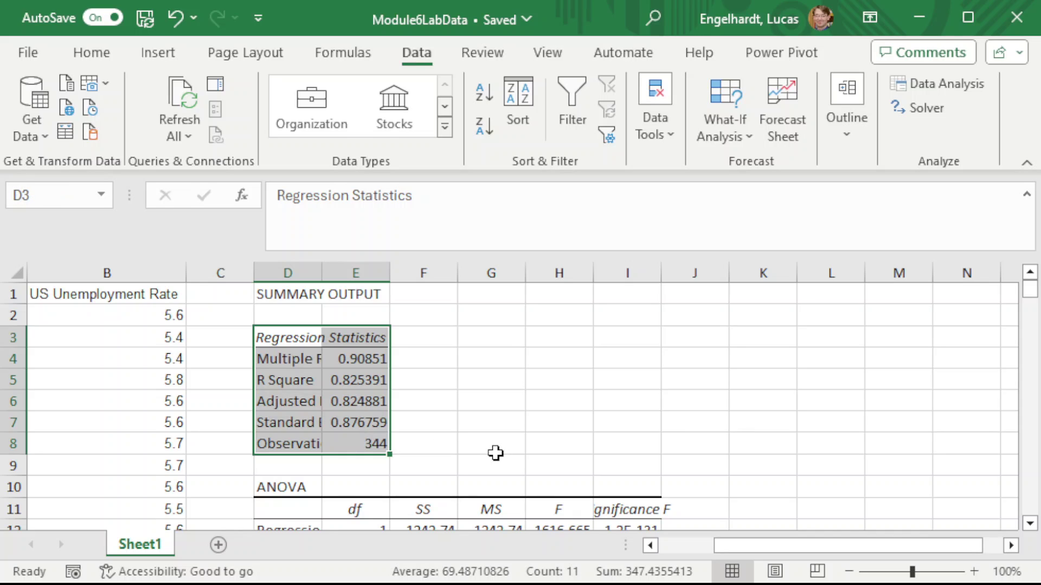
pyautogui.click(491, 428)
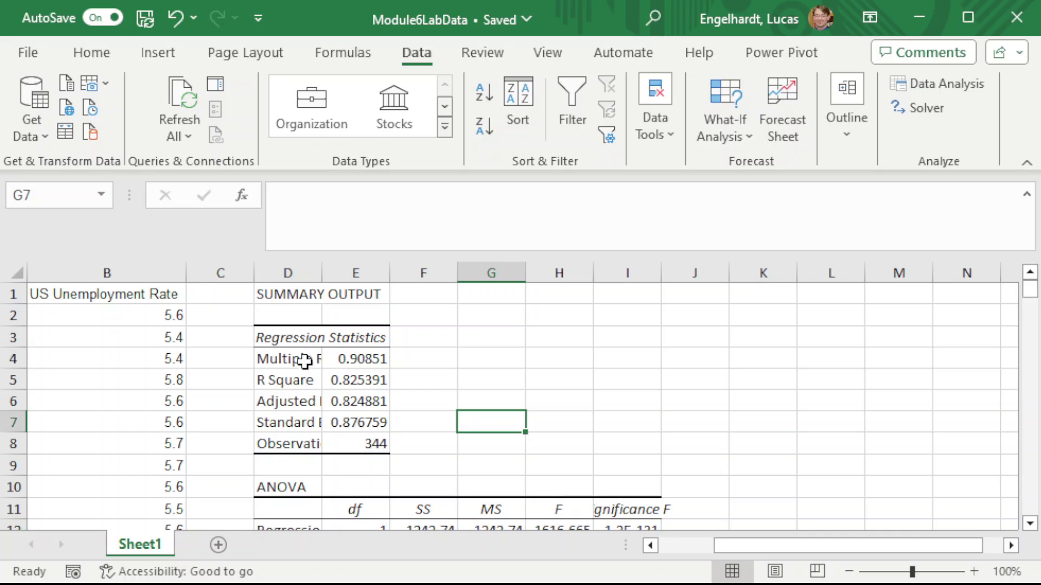
pyautogui.doubleClick(327, 275)
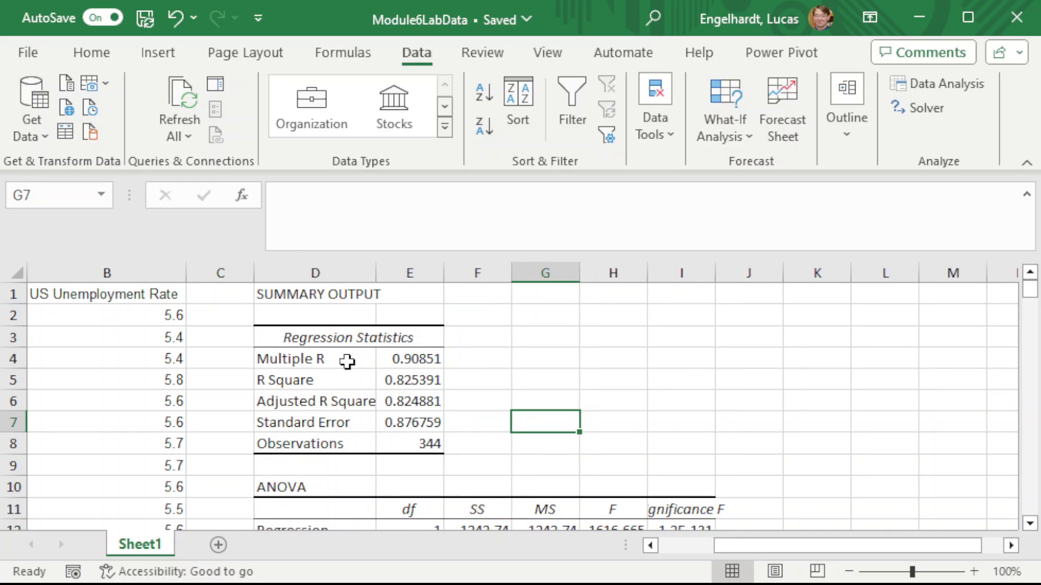
# - Examine the Regression Statistics: Multiple R, R Square, Adjusted R Square, Standard Error and Observations
pyautogui.moveTo(317, 362); pyautogui.dragTo(391, 359)
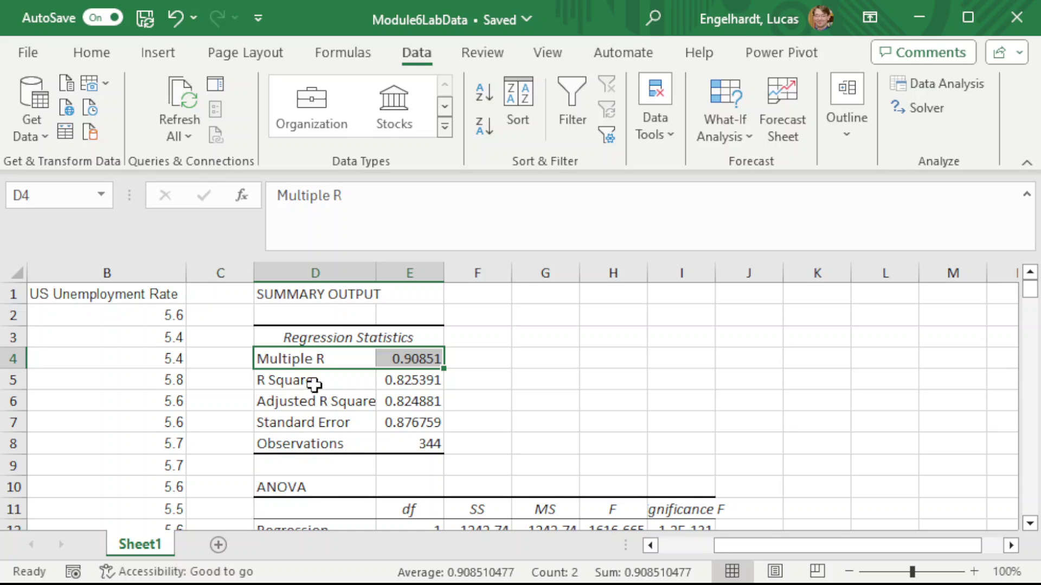
pyautogui.moveTo(321, 378); pyautogui.dragTo(410, 380)
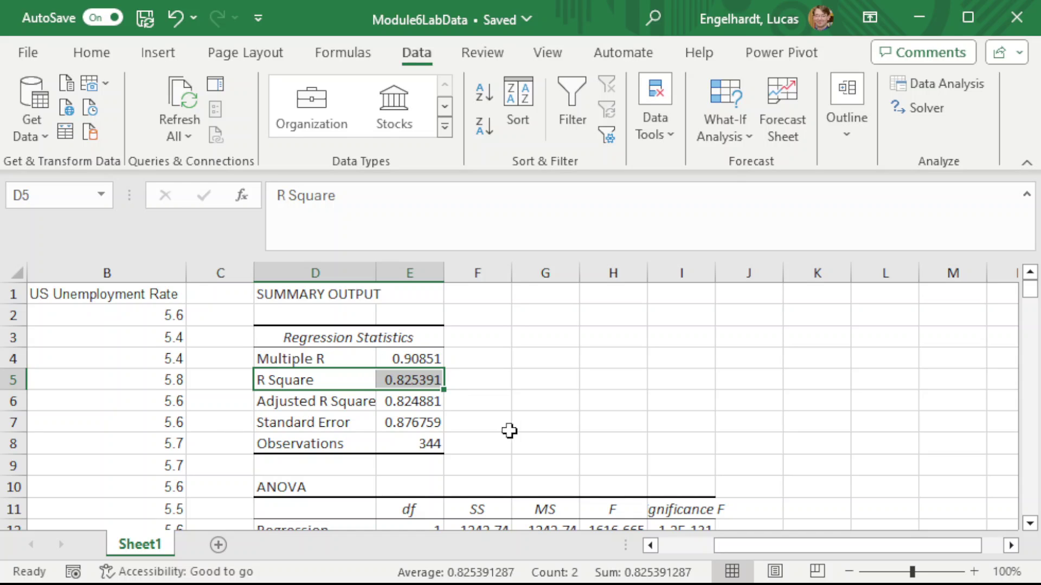
pyautogui.click(332, 408)
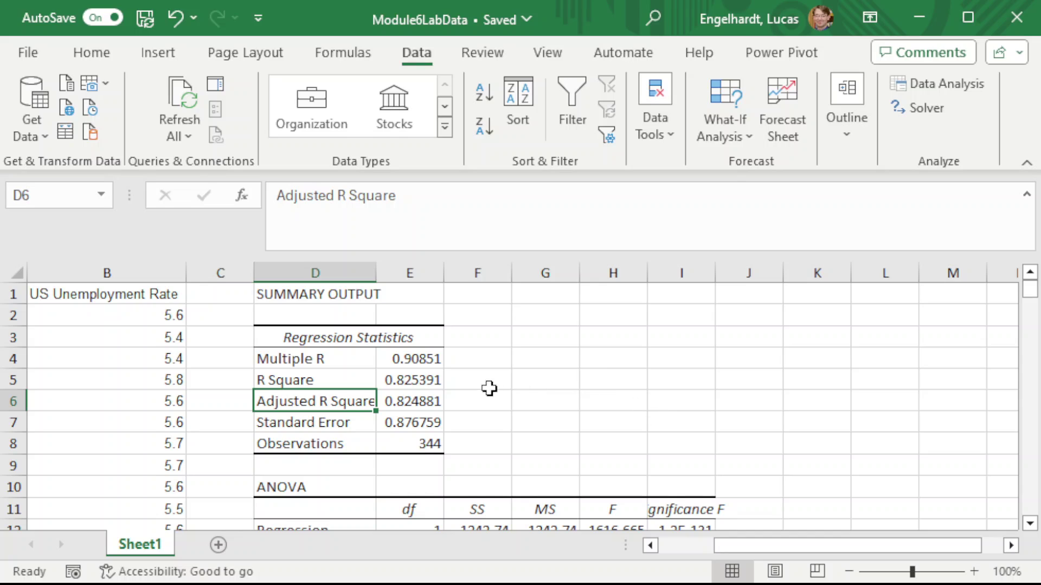
pyautogui.moveTo(331, 375); pyautogui.dragTo(420, 379)
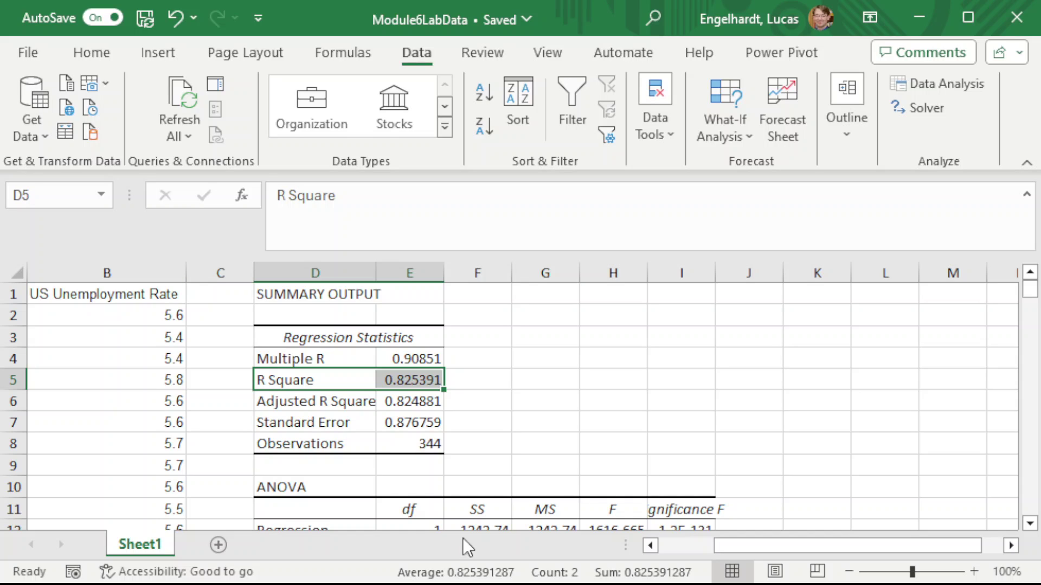
pyautogui.click(343, 420)
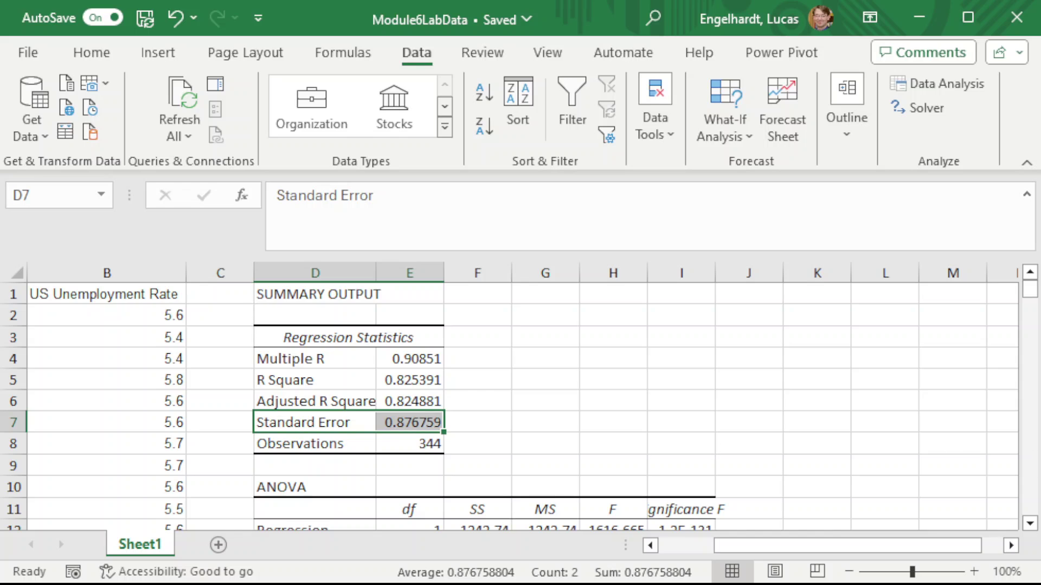
pyautogui.scroll(-1, 829, 402)
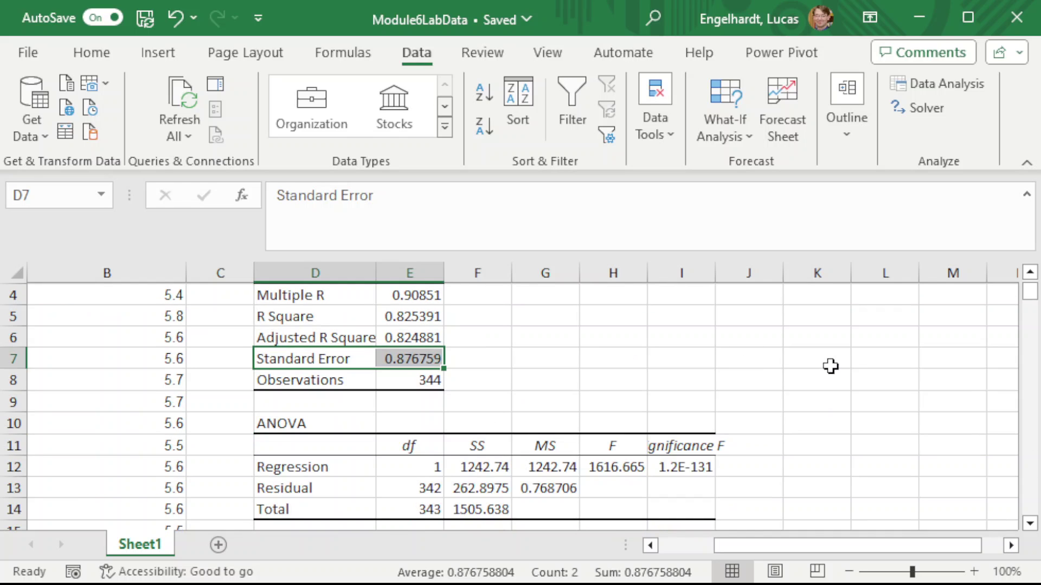
pyautogui.scroll(-1, 830, 367)
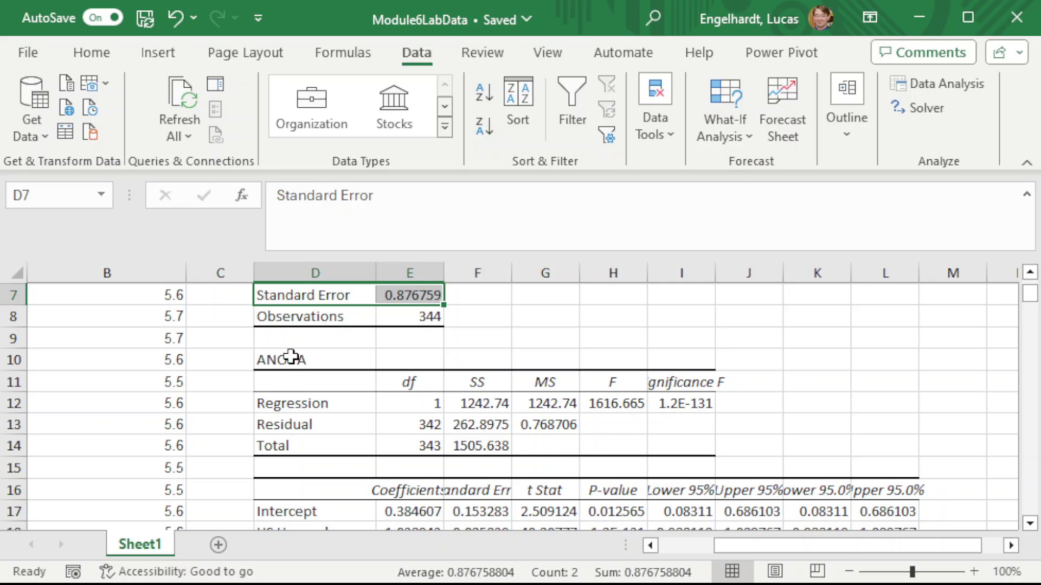
pyautogui.moveTo(349, 316); pyautogui.dragTo(394, 313)
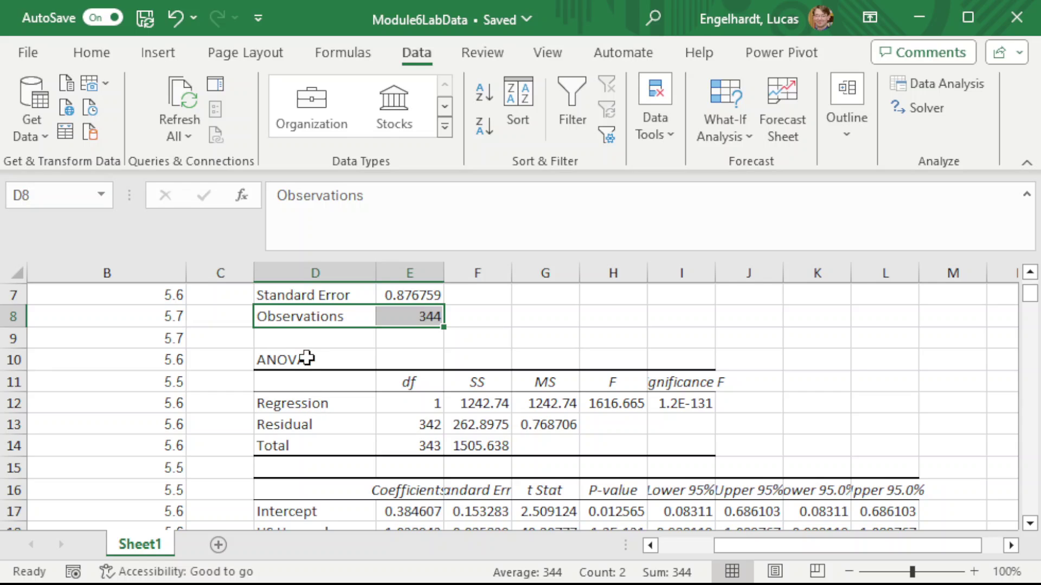
# - Examine the ANOVA table of the regression output, especially its Significance F value
pyautogui.moveTo(304, 360); pyautogui.dragTo(710, 456)
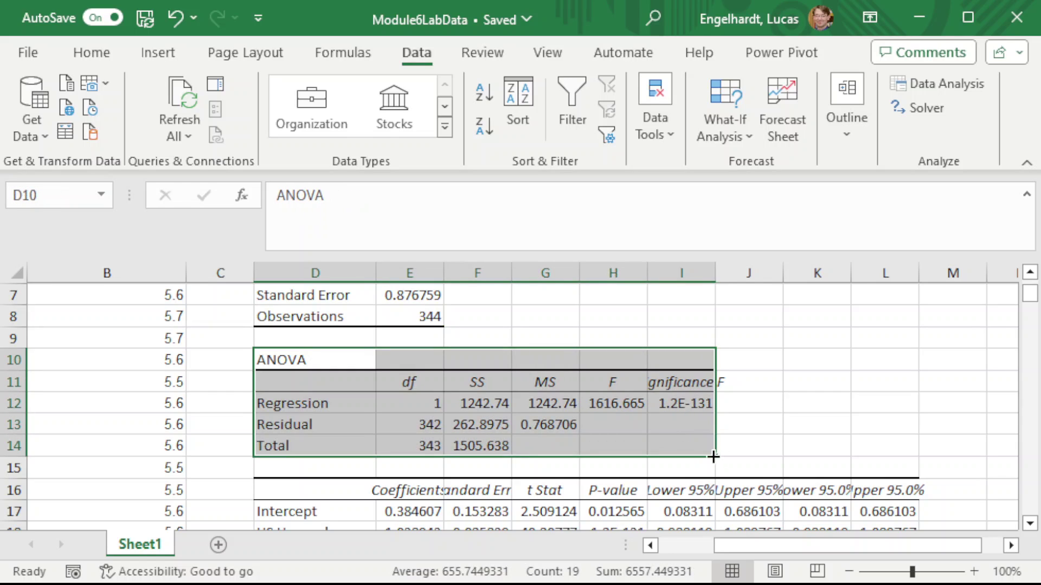
pyautogui.click(734, 424)
pyautogui.moveTo(675, 383); pyautogui.dragTo(692, 414)
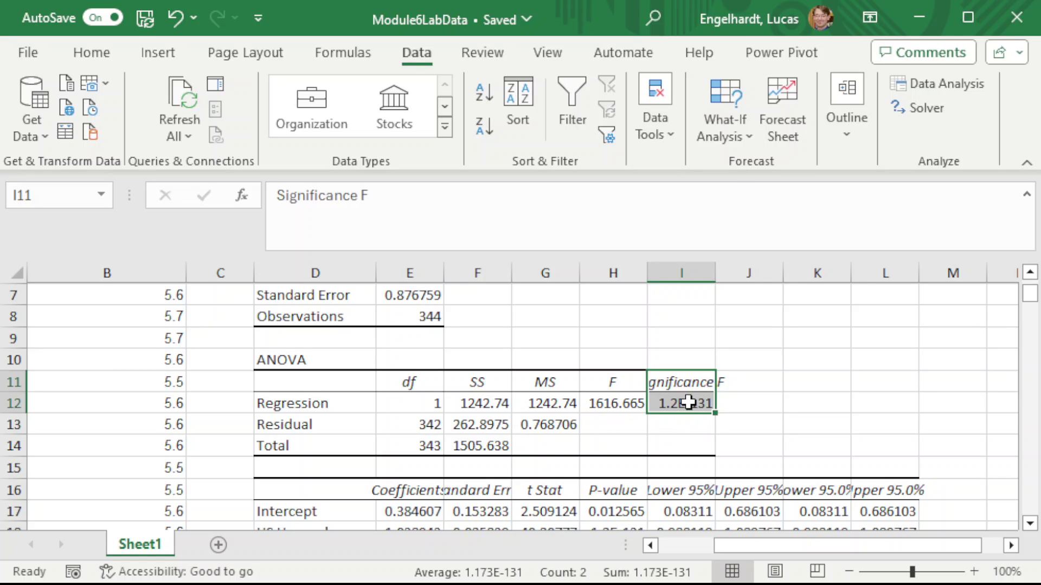
# - Compare the regression's Significance F value with its R Square value
pyautogui.click(688, 401)
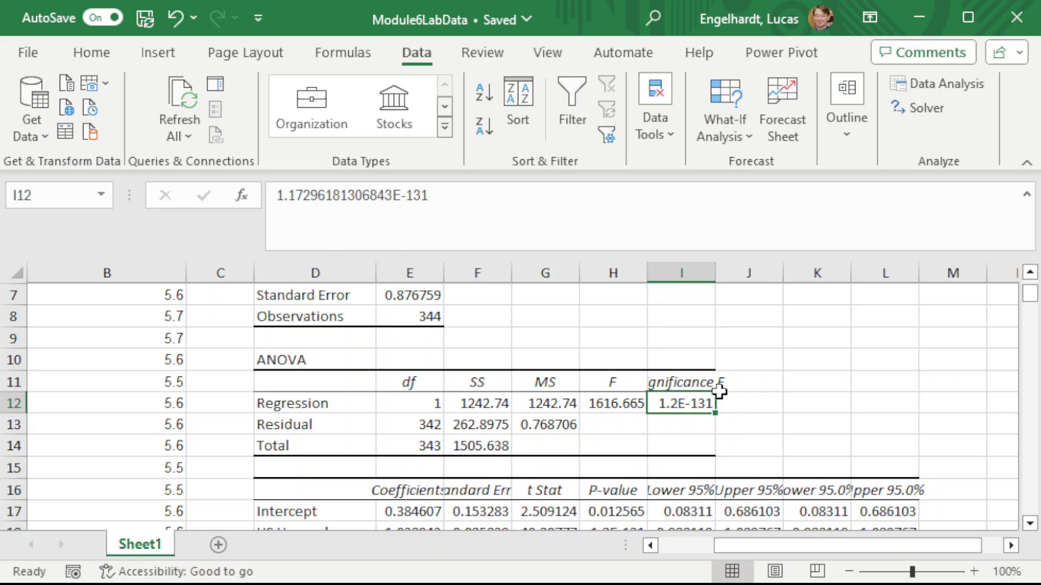
pyautogui.scroll(1, 721, 391)
pyautogui.click(419, 322)
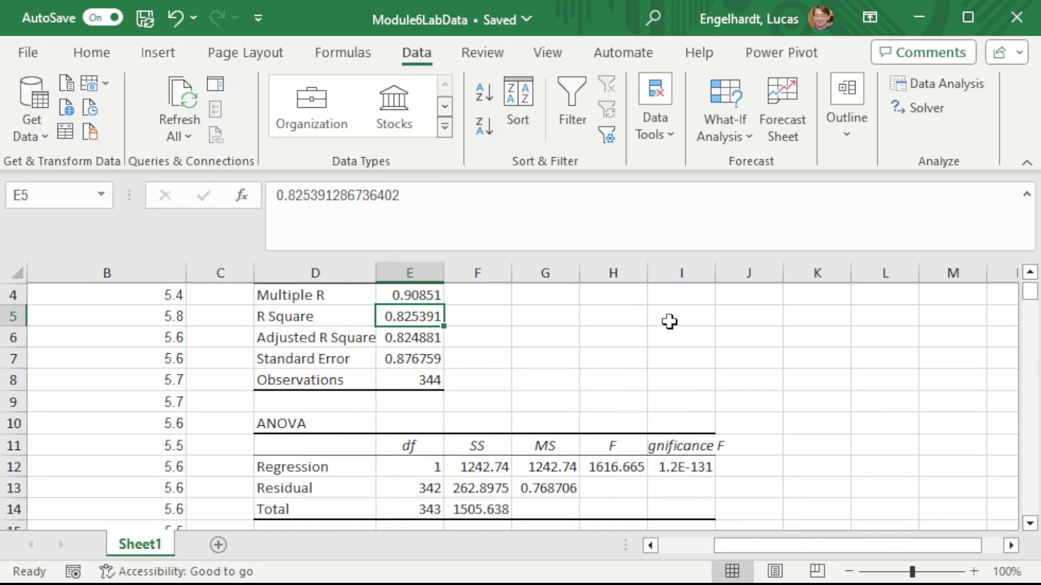
pyautogui.click(690, 465)
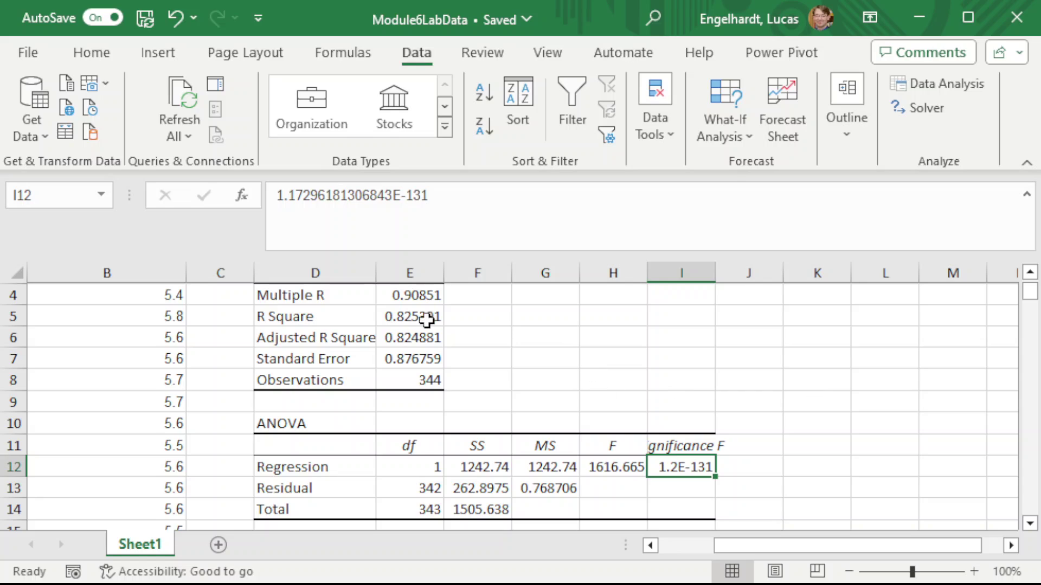
pyautogui.click(401, 320)
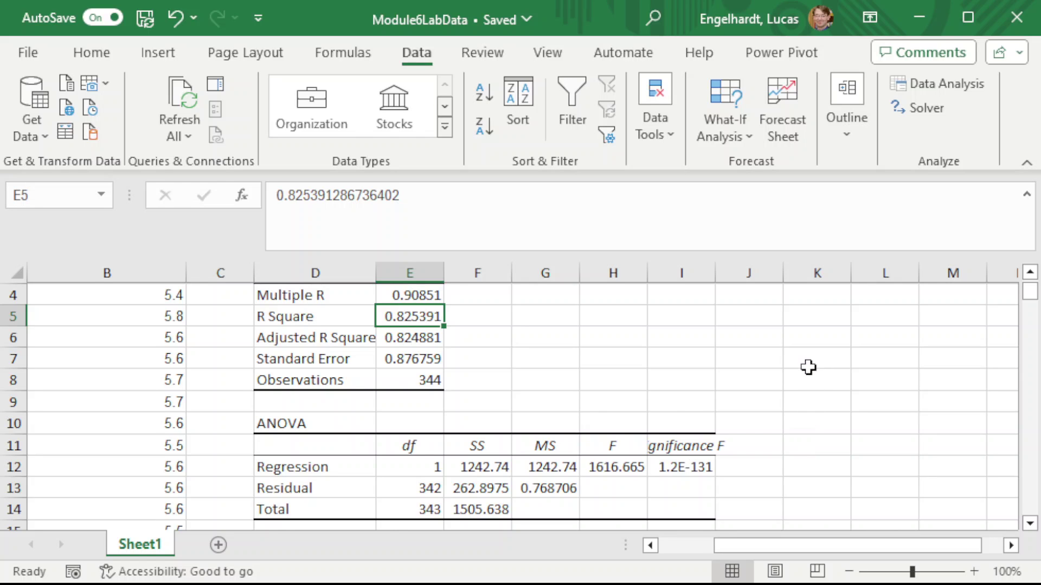
# - Autofit columns D, E and F so the labels and values of the coefficients table fit
pyautogui.scroll(-2, 806, 367)
pyautogui.scroll(1, 806, 360)
pyautogui.scroll(1, 806, 359)
pyautogui.scroll(-2, 850, 342)
pyautogui.scroll(-1, 854, 341)
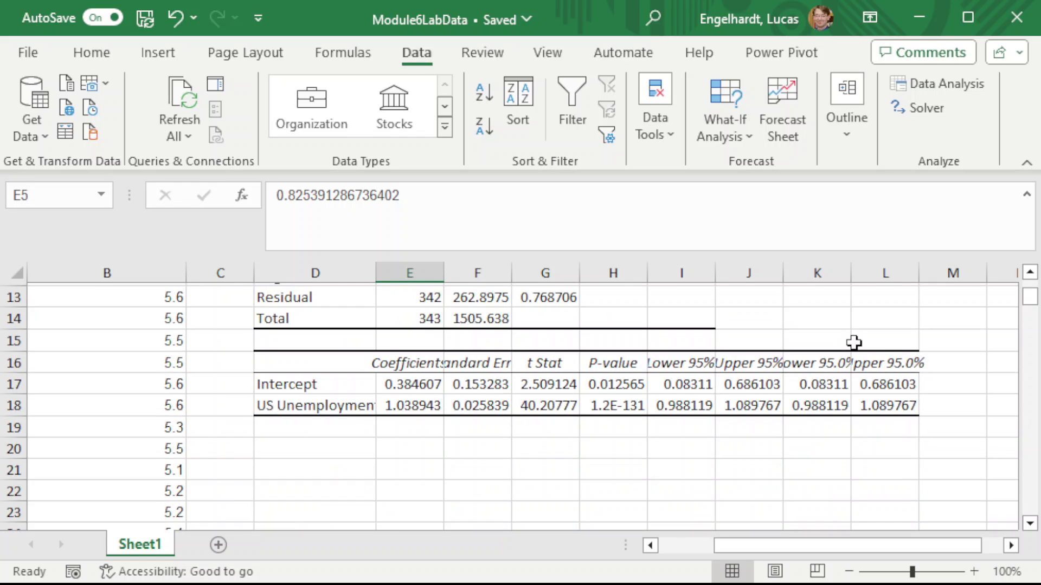
pyautogui.click(358, 361)
pyautogui.moveTo(359, 361); pyautogui.dragTo(907, 385)
pyautogui.click(575, 482)
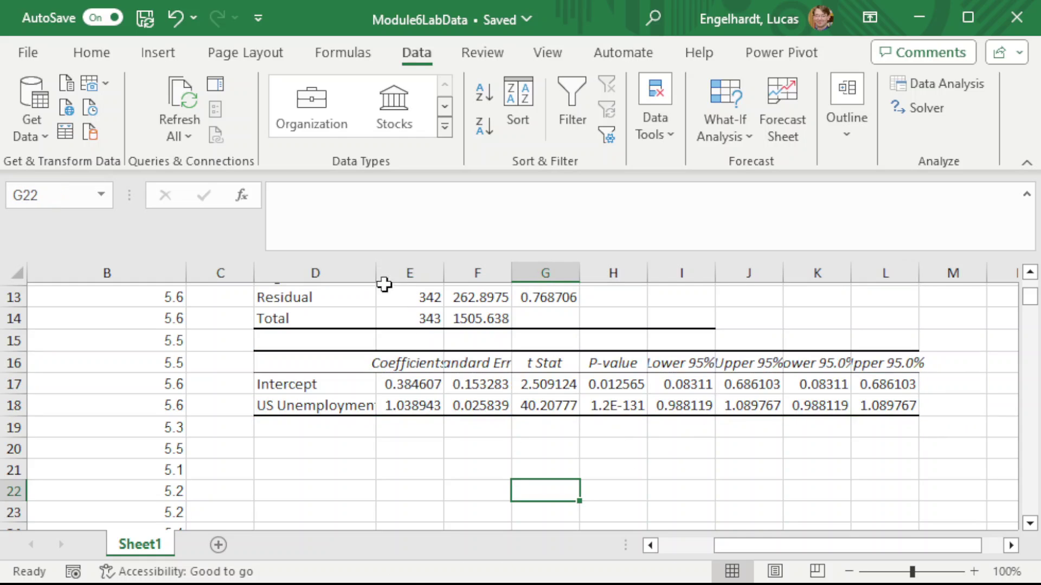
pyautogui.doubleClick(377, 271)
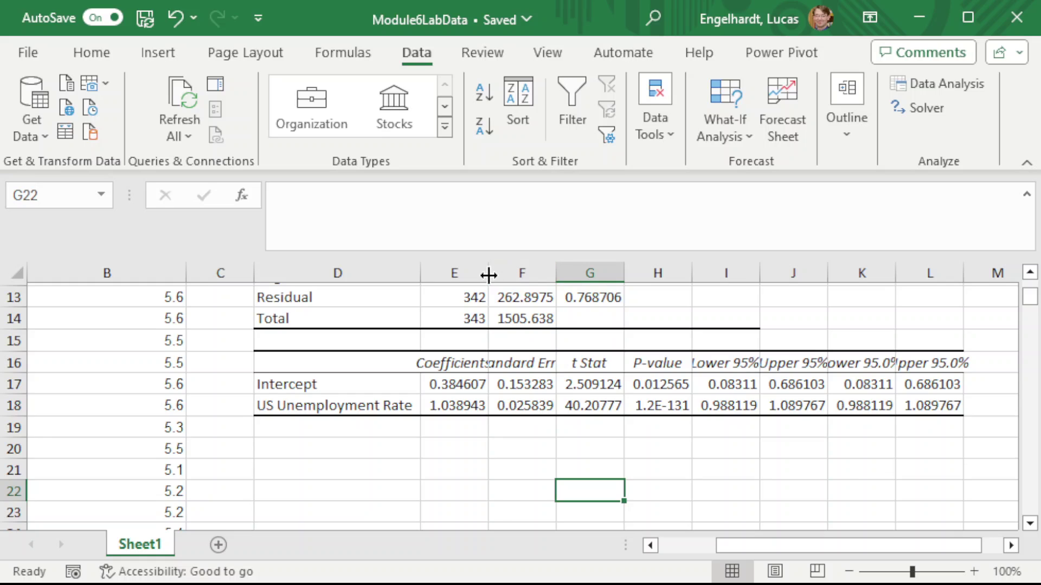
pyautogui.doubleClick(488, 274)
pyautogui.doubleClick(569, 274)
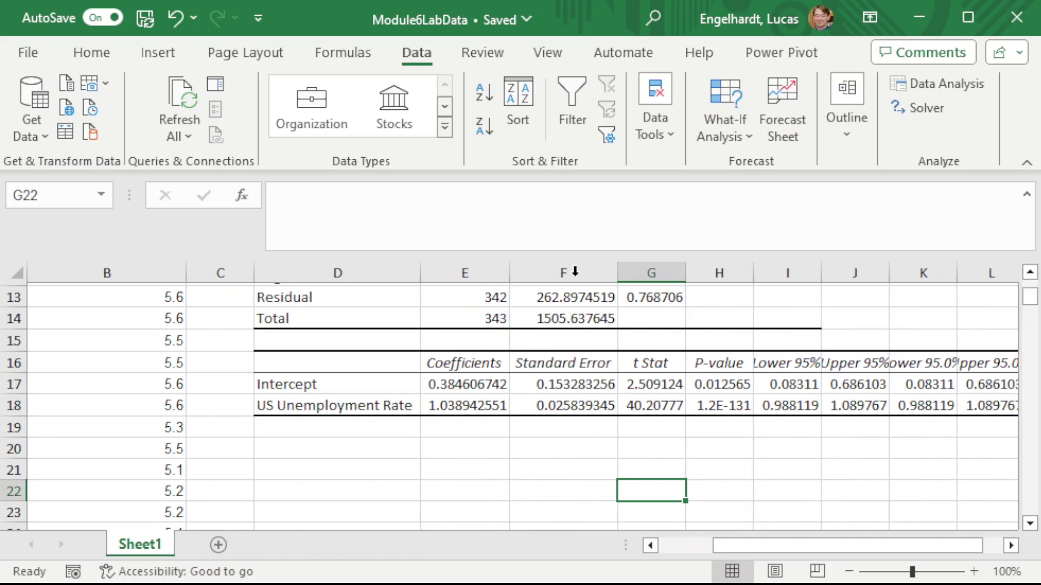
# - Examine the Coefficients column for the Intercept and US Unemployment Rate rows
pyautogui.moveTo(801, 545); pyautogui.dragTo(853, 543)
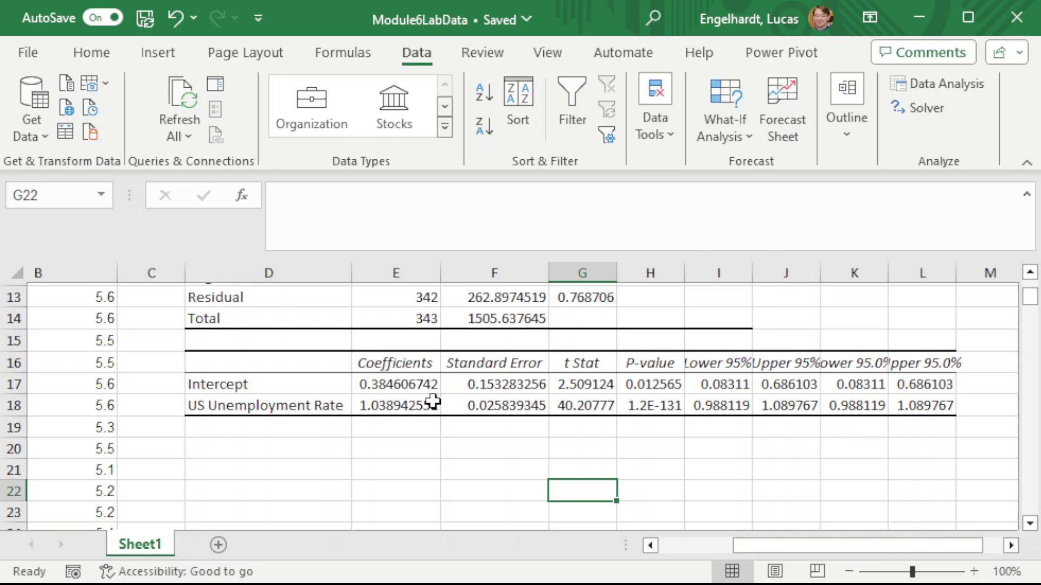
pyautogui.click(404, 385)
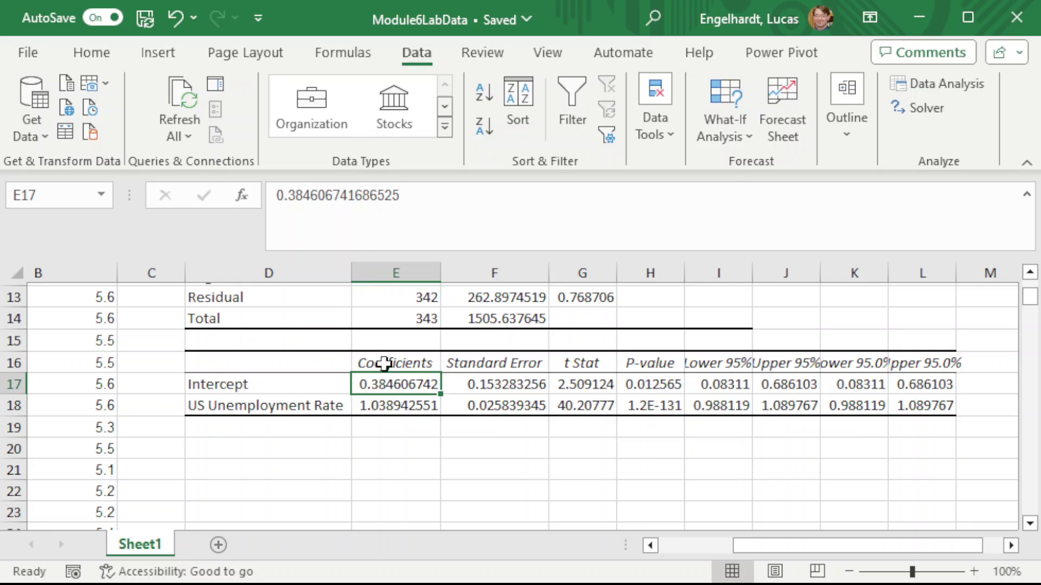
pyautogui.moveTo(386, 362); pyautogui.dragTo(386, 406)
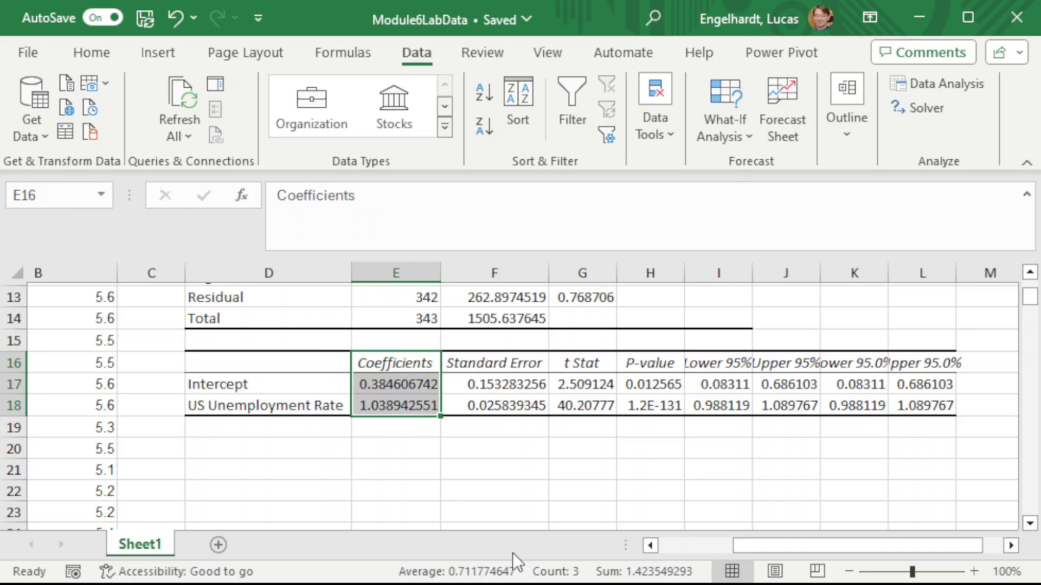
pyautogui.click(255, 388)
pyautogui.click(412, 384)
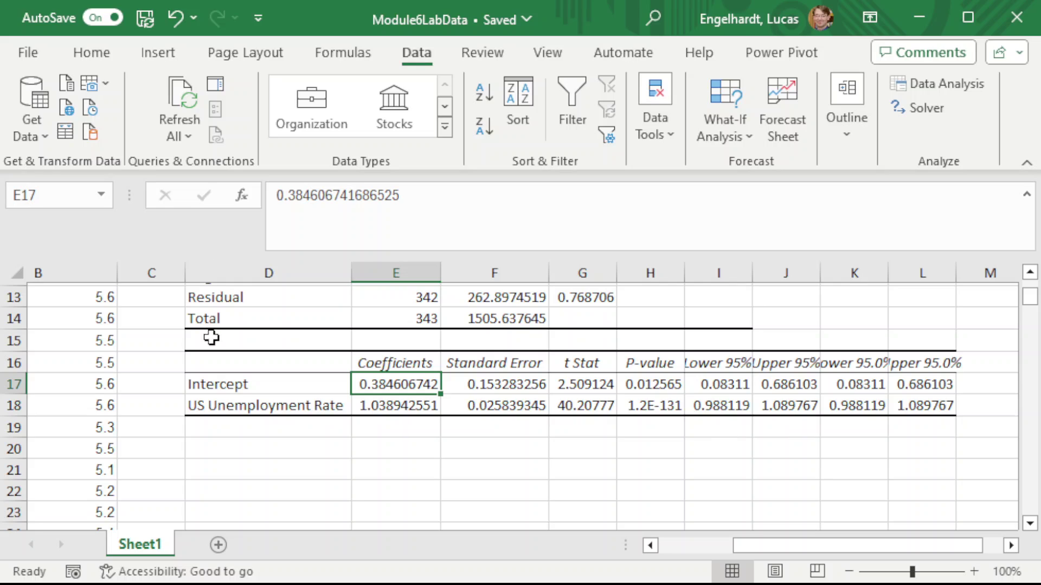
pyautogui.click(412, 404)
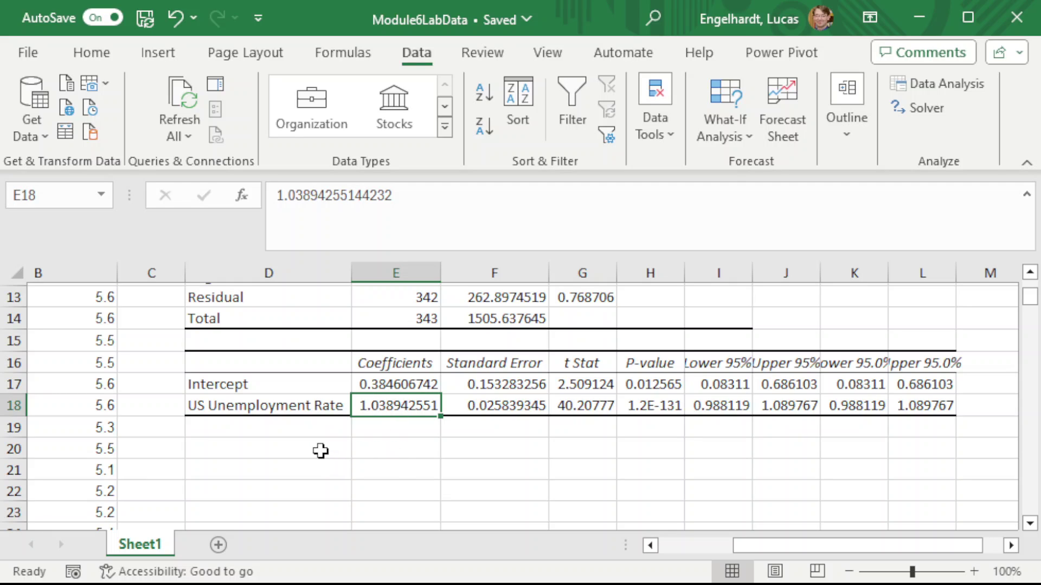
# - Write the regression equation "Canton Unemployment Rate = 0.3846 + 1.0389 * US Unemployment Rate" in cell D20
pyautogui.click(333, 440)
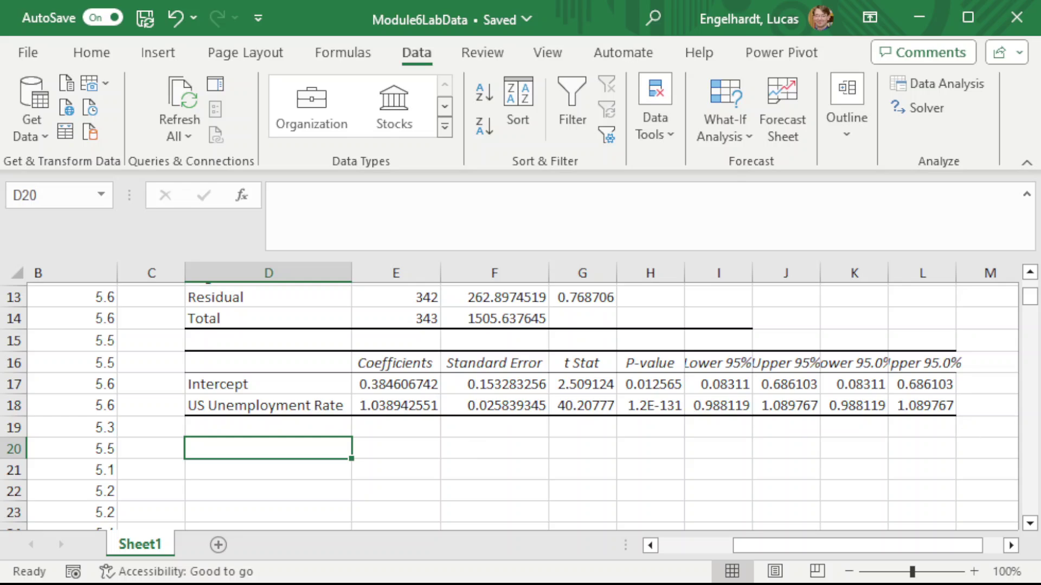
pyautogui.write('Canto')
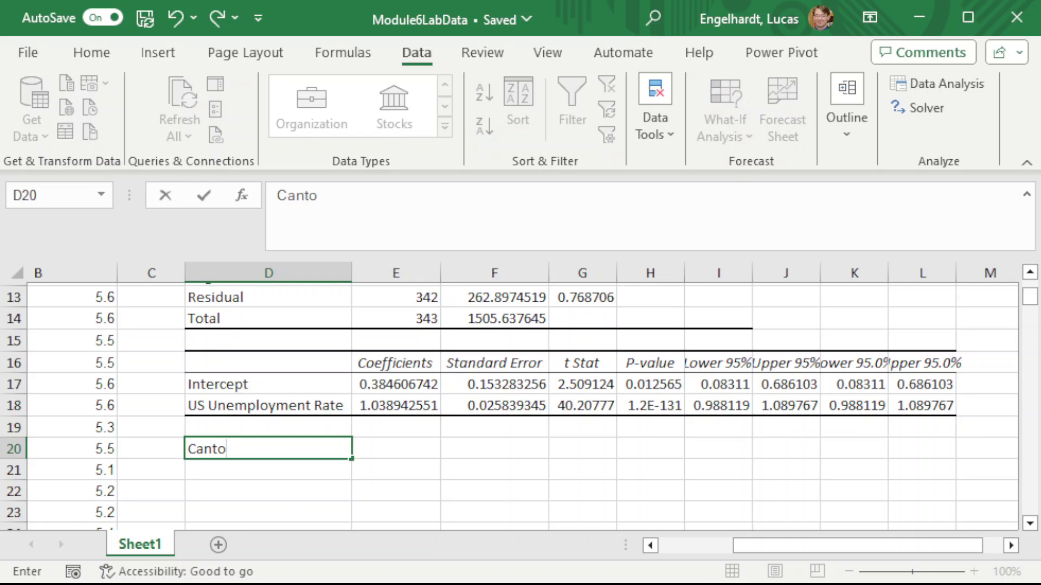
pyautogui.write('n Unemployment Rate = ')
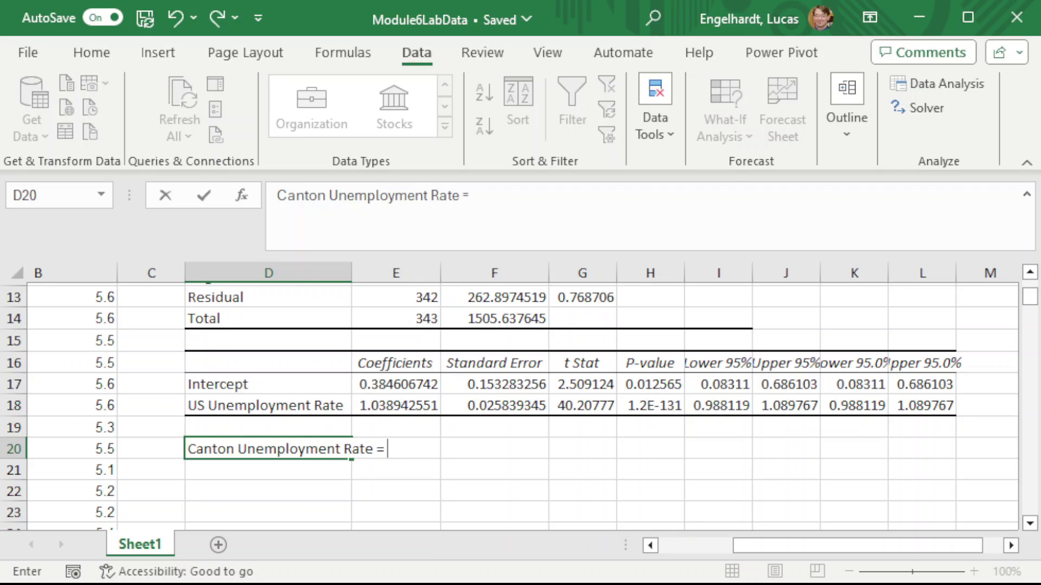
pyautogui.write('0.384')
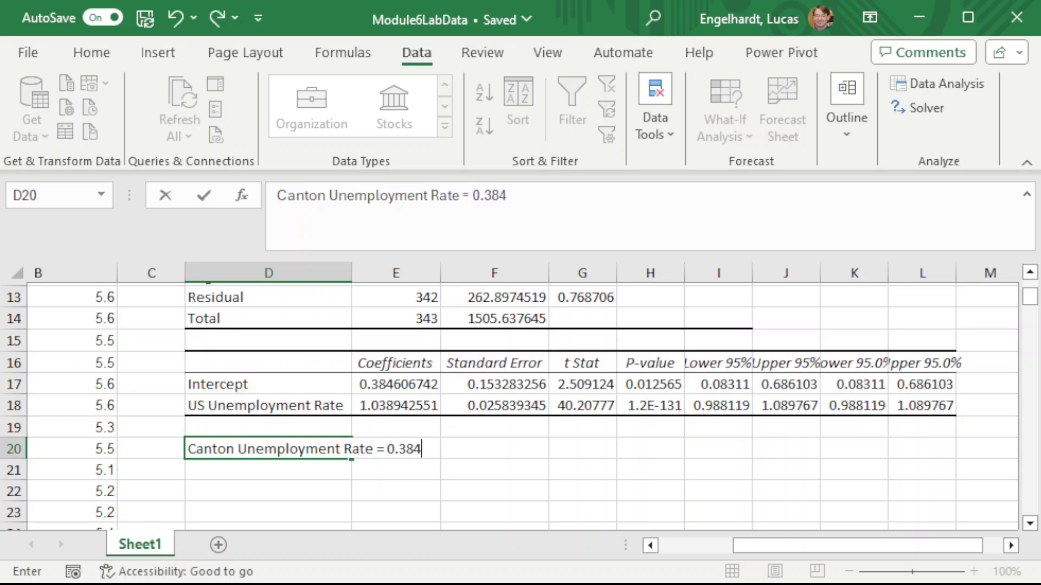
pyautogui.write('6 + 1.0')
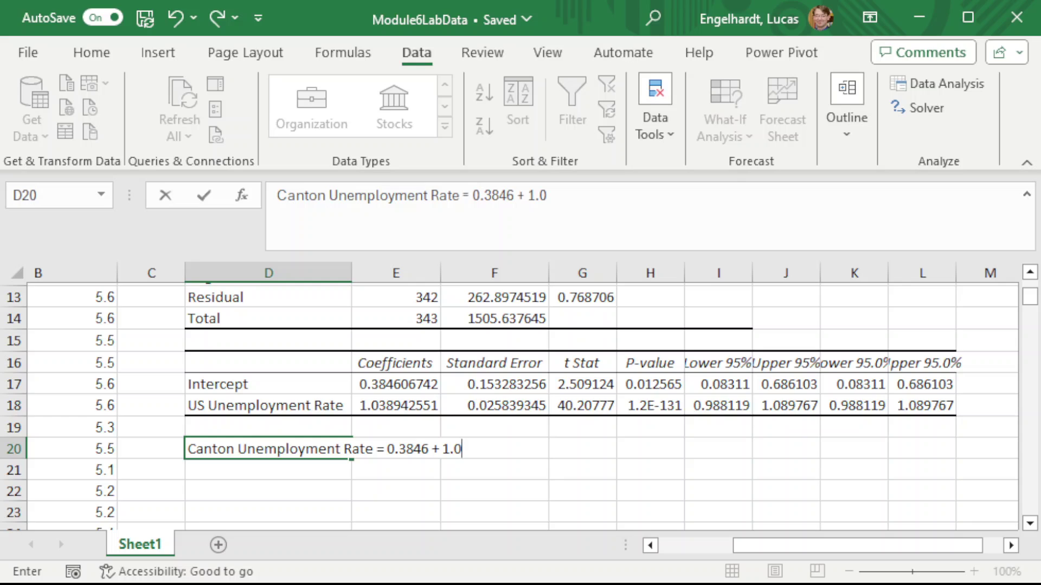
pyautogui.write('389 * US U')
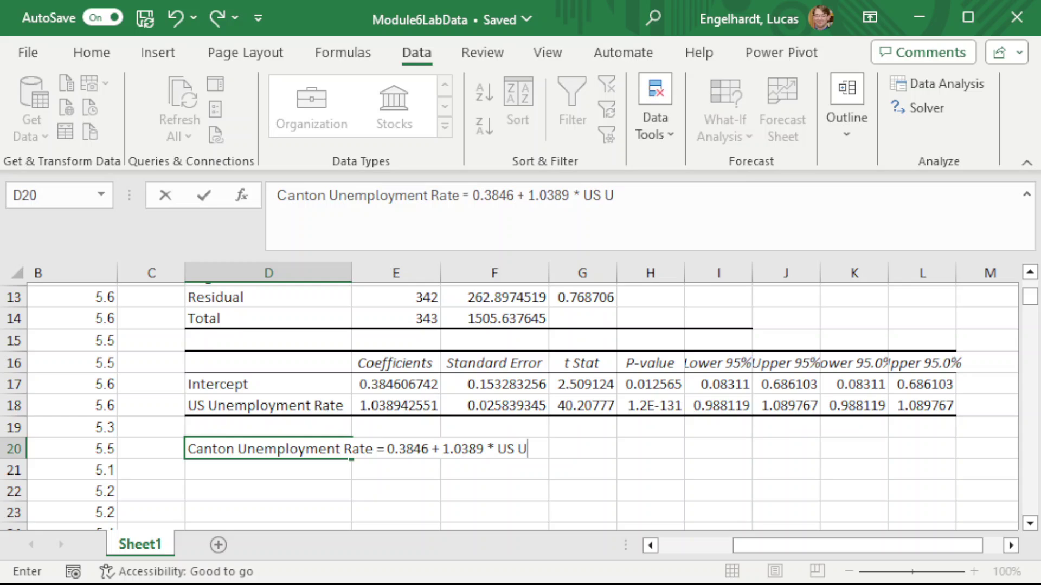
pyautogui.write('nemployment')
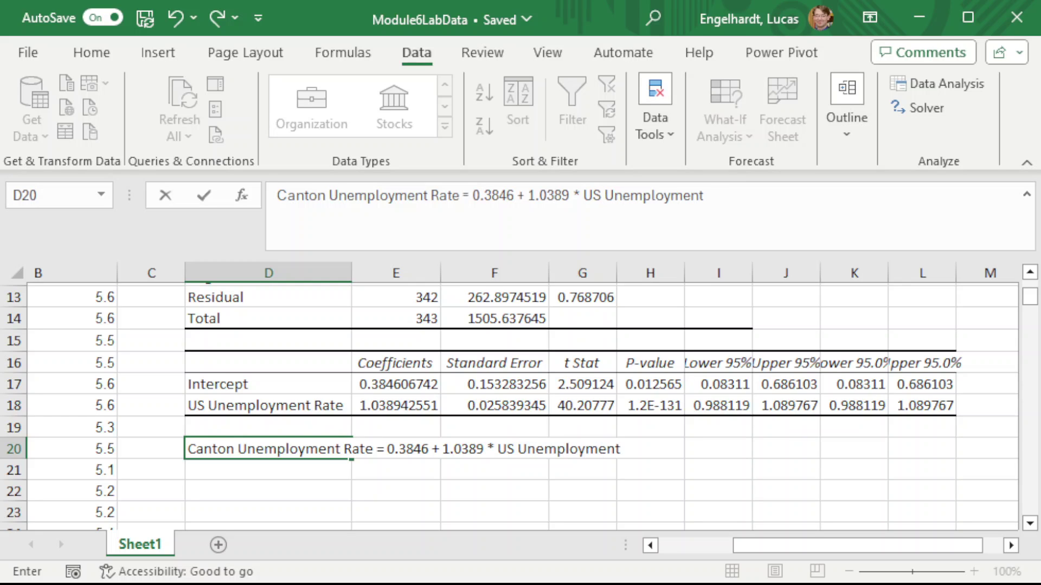
pyautogui.write(' Rate')
pyautogui.press('Return')
pyautogui.click(346, 449)
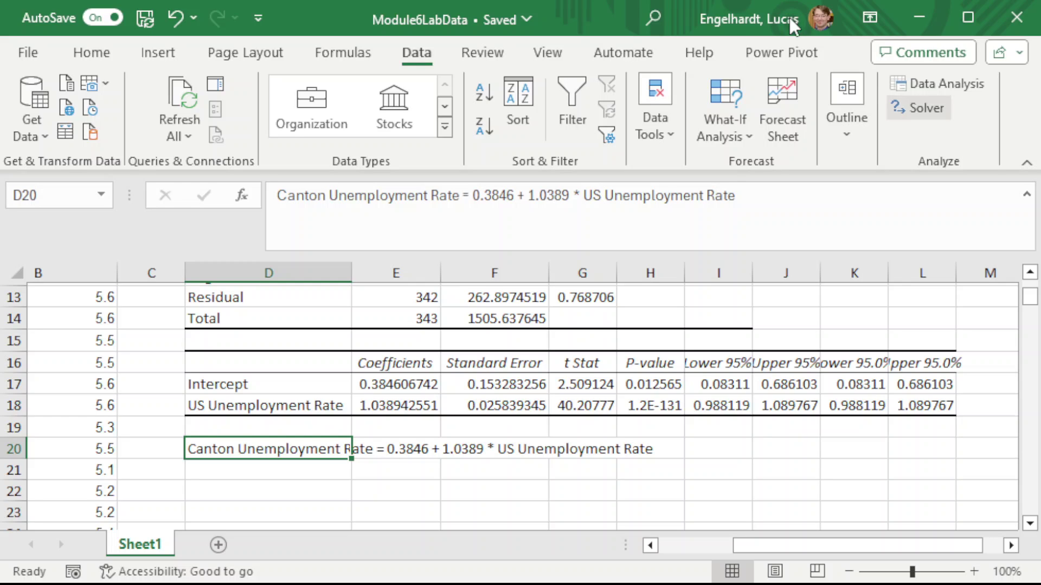
# - Check the intercept and US Unemployment Rate coefficients against the written equation and inspect their standard errors
pyautogui.click(389, 379)
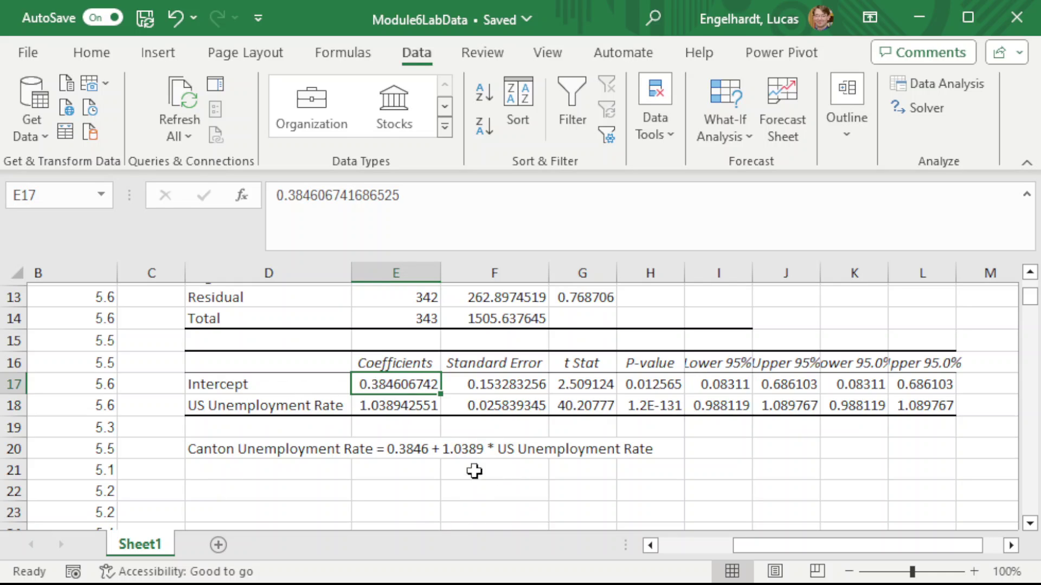
pyautogui.click(373, 409)
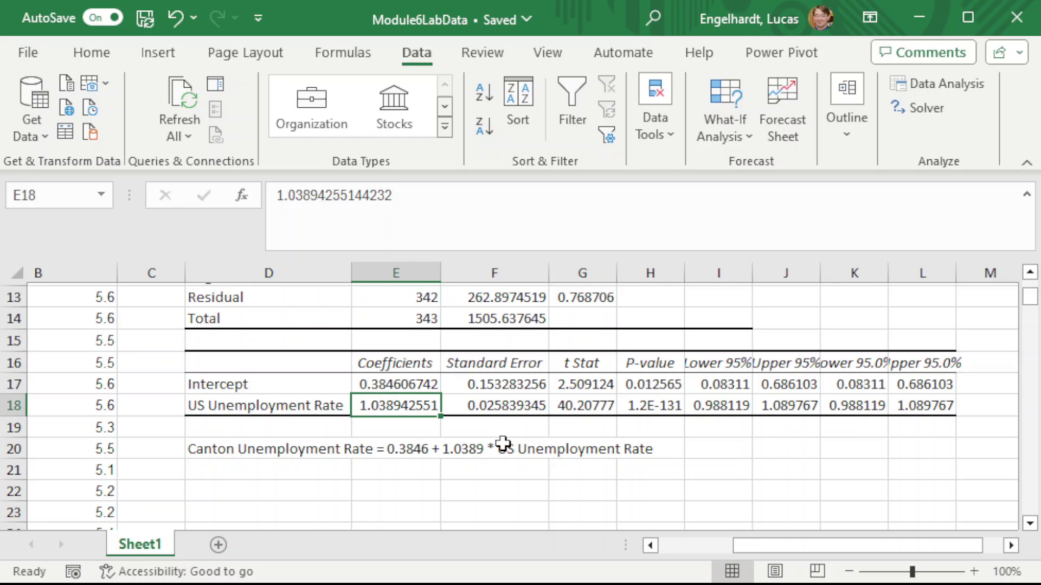
pyautogui.moveTo(506, 382)
pyautogui.mouseDown()
pyautogui.moveTo(504, 404)
pyautogui.moveTo(511, 387)
pyautogui.mouseUp()
pyautogui.click(496, 383)
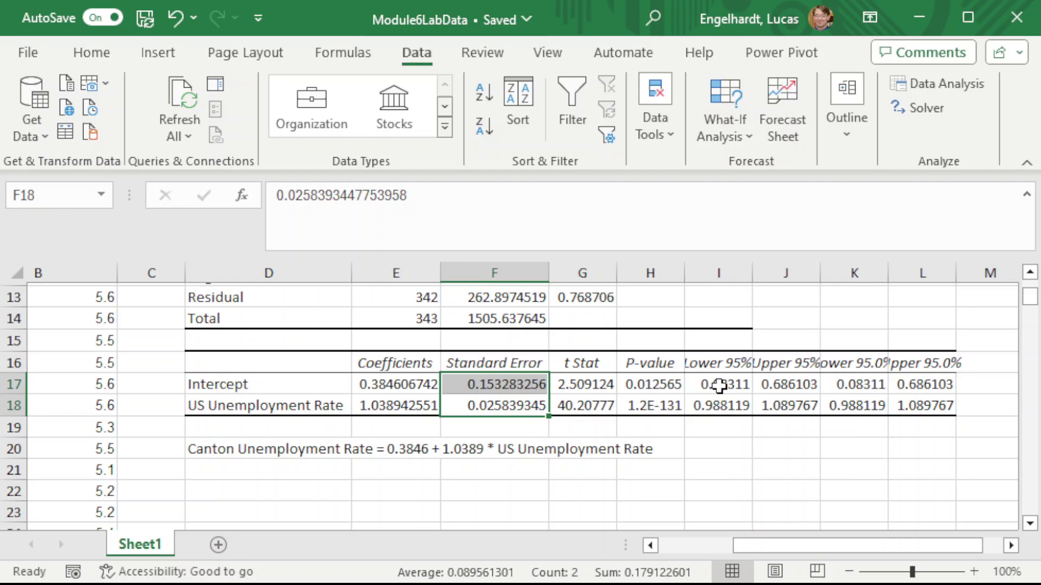
# - Examine the Lower 95% and Upper 95% bounds, relating the intercept's coefficient to its confidence interval
pyautogui.moveTo(719, 385); pyautogui.dragTo(790, 404)
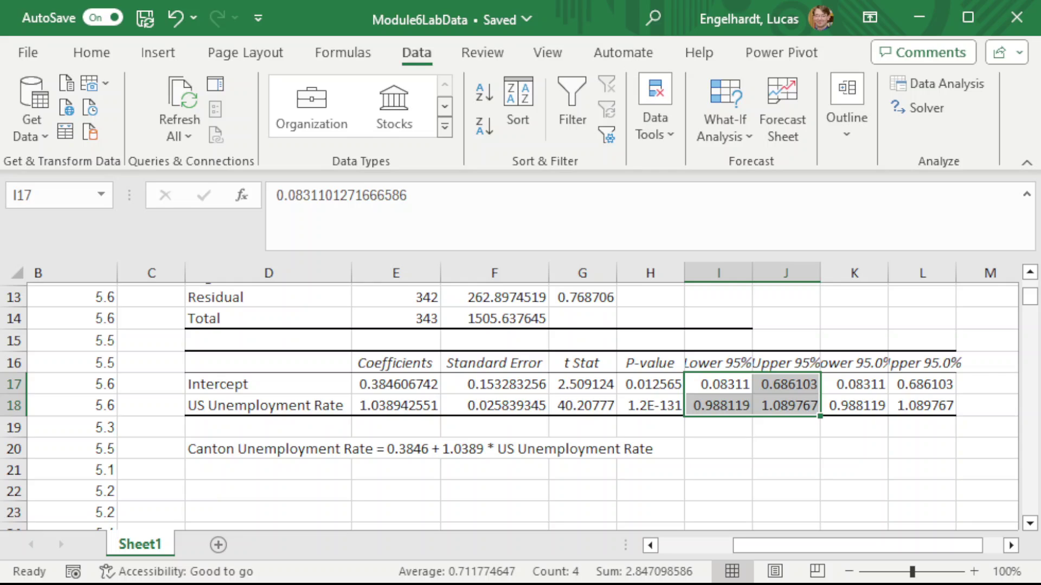
pyautogui.click(324, 381)
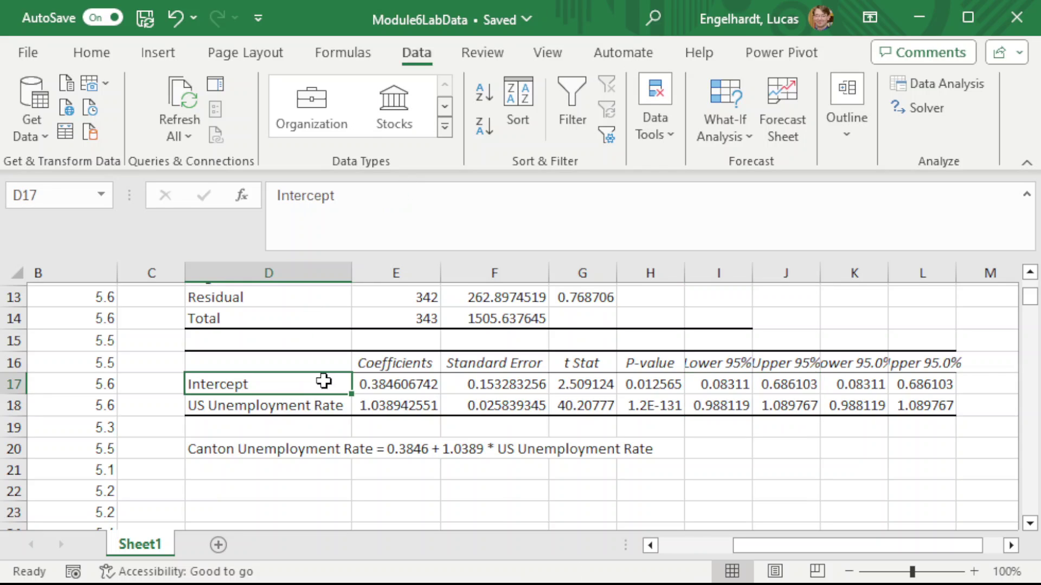
pyautogui.click(415, 381)
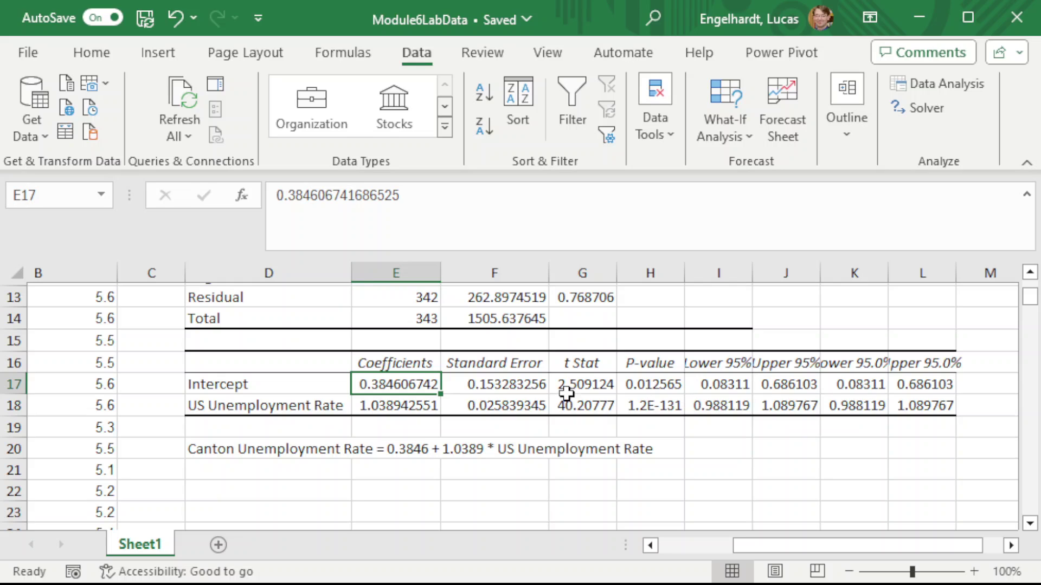
pyautogui.moveTo(737, 385); pyautogui.dragTo(763, 385)
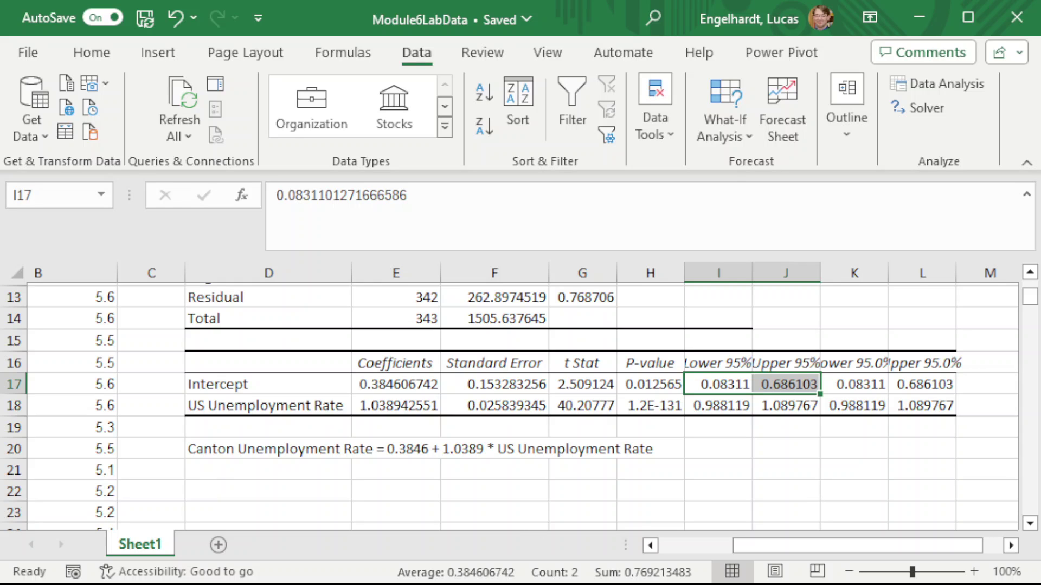
# - Examine the US Unemployment Rate coefficient with its Lower 95% and Upper 95% bounds, then review both confidence intervals together
pyautogui.click(237, 401)
pyautogui.click(401, 392)
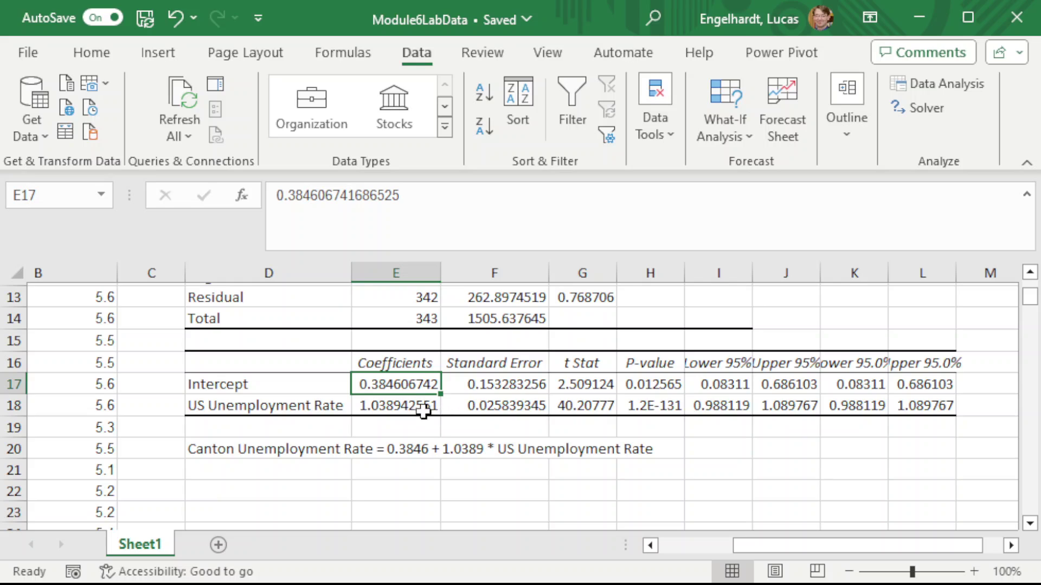
pyautogui.click(420, 411)
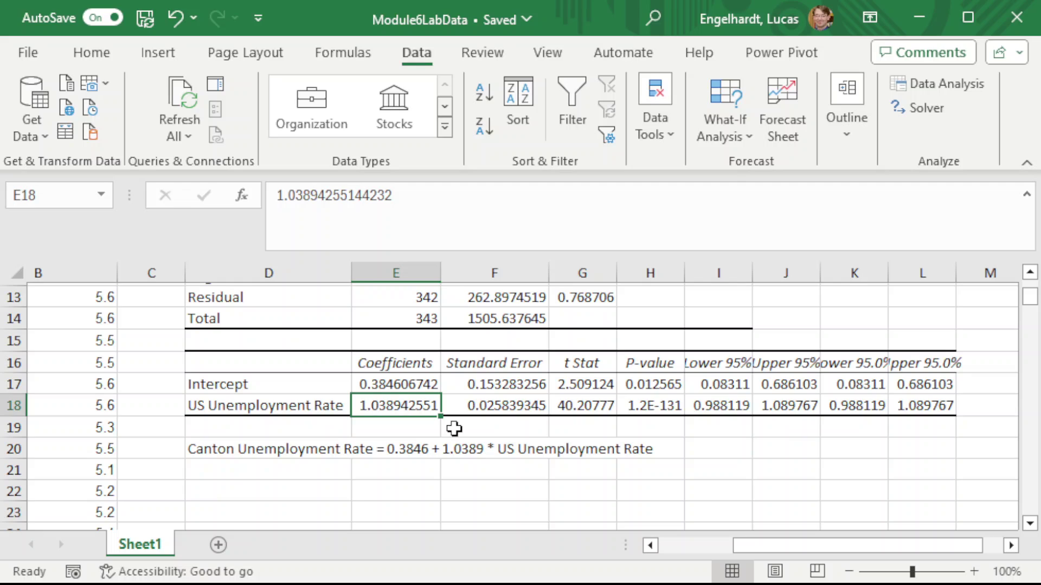
pyautogui.click(741, 404)
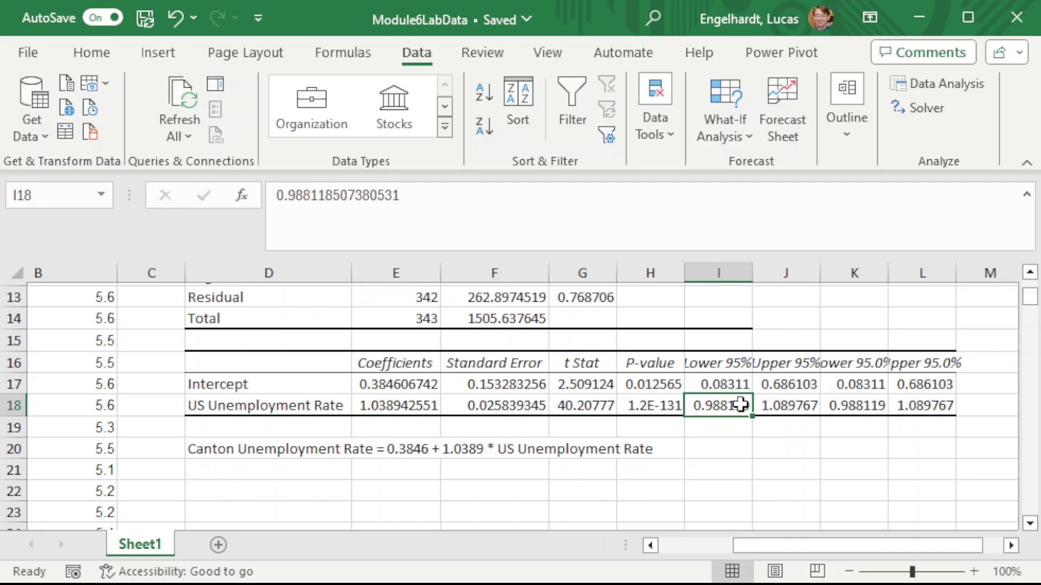
pyautogui.moveTo(740, 405); pyautogui.dragTo(789, 404)
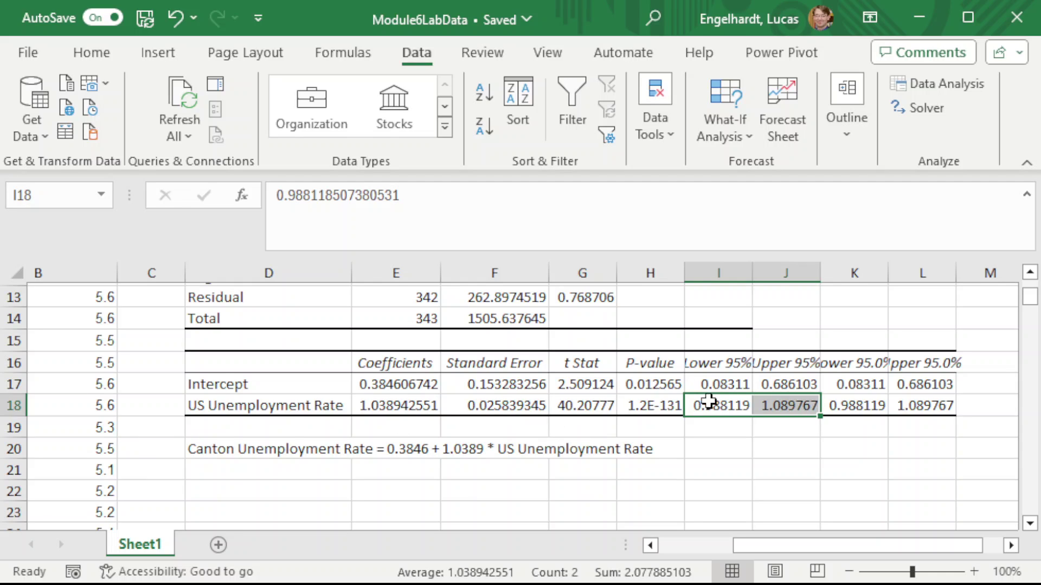
pyautogui.moveTo(729, 386); pyautogui.dragTo(786, 401)
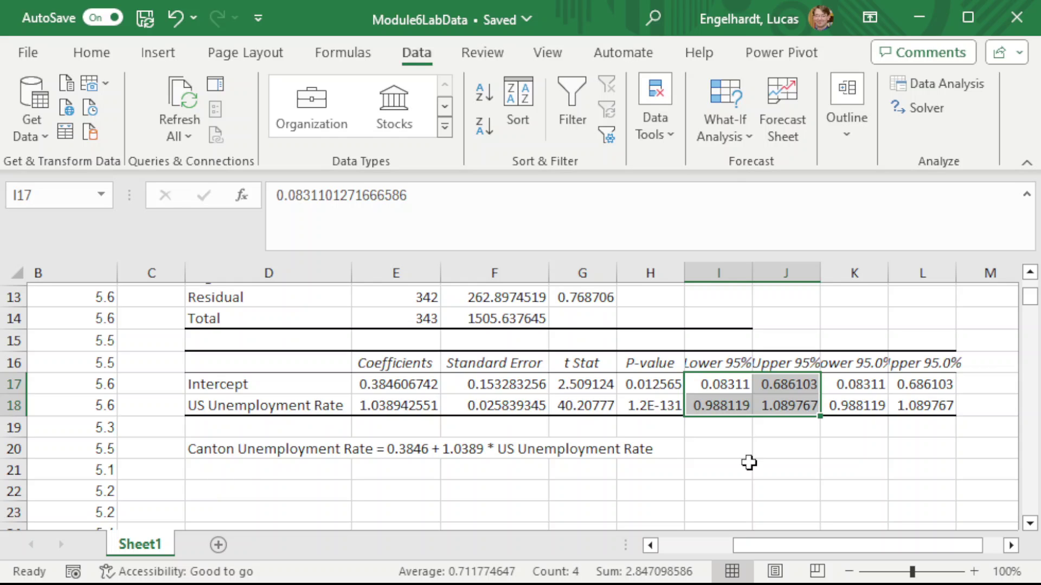
# - Examine the t Stat column, then relate the intercept's coefficient to its t Stat and P-value to judge its significance
pyautogui.moveTo(592, 363); pyautogui.dragTo(591, 402)
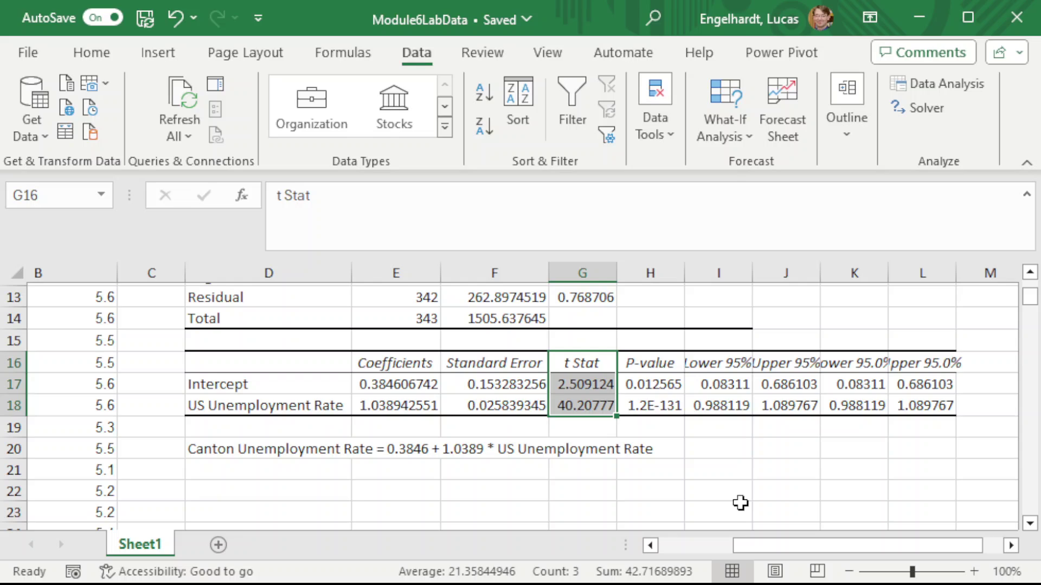
pyautogui.click(265, 386)
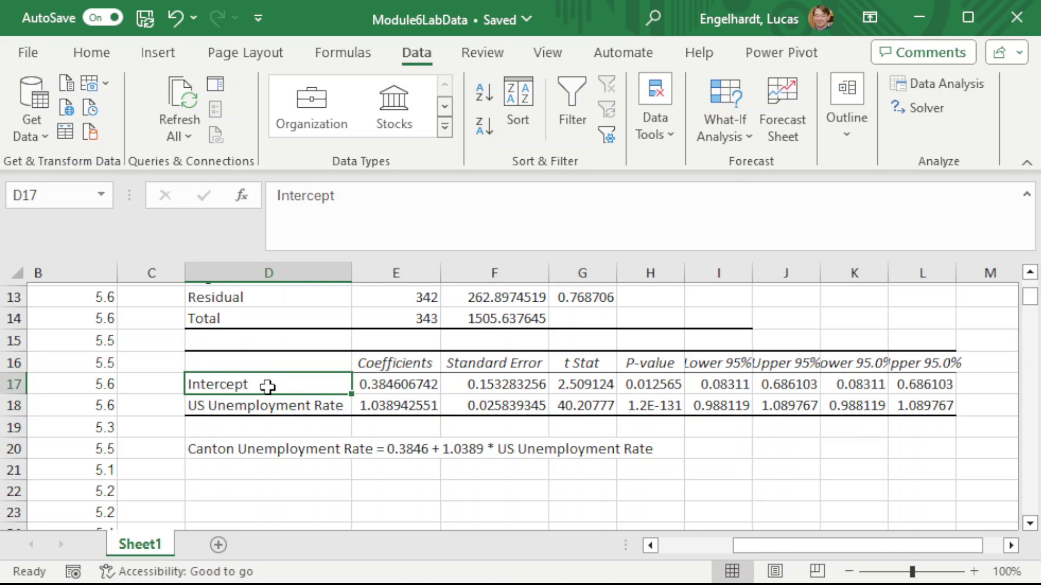
pyautogui.click(379, 384)
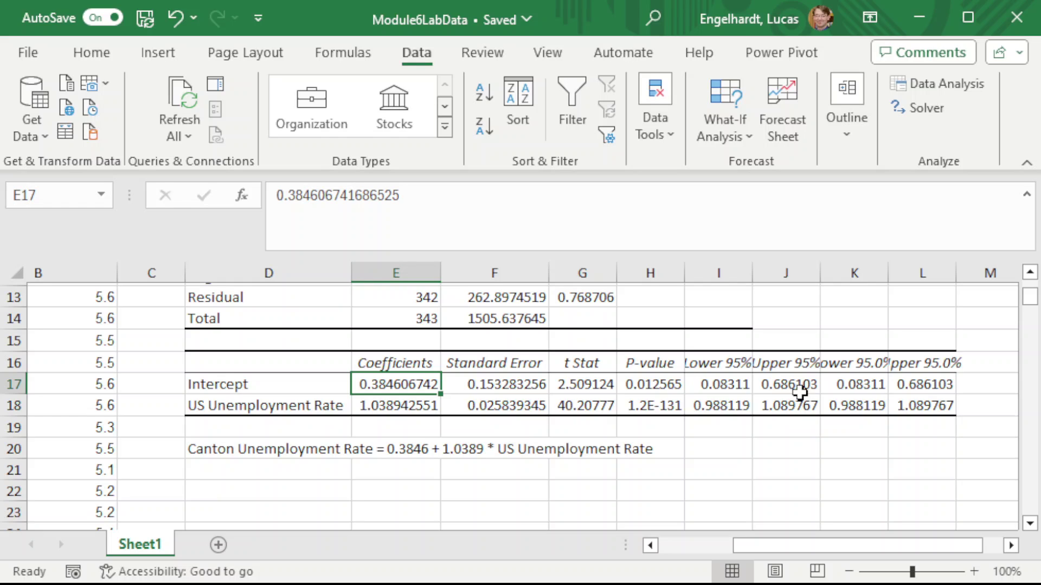
pyautogui.click(580, 385)
pyautogui.moveTo(580, 384); pyautogui.dragTo(632, 385)
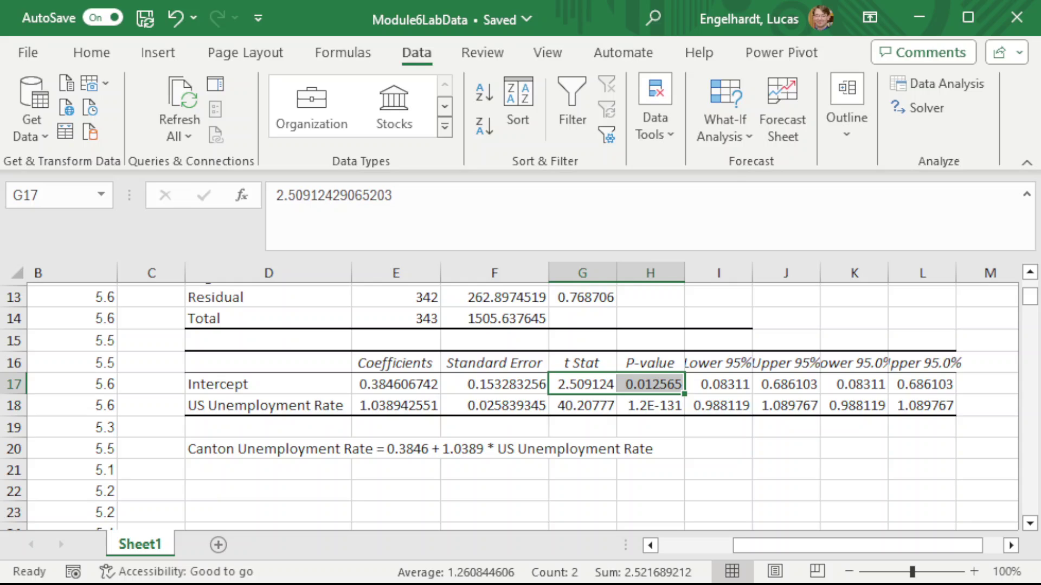
# - Examine the t Stat and P-value in the US Unemployment Rate row and relate them to that row's coefficient
pyautogui.click(270, 405)
pyautogui.click(656, 401)
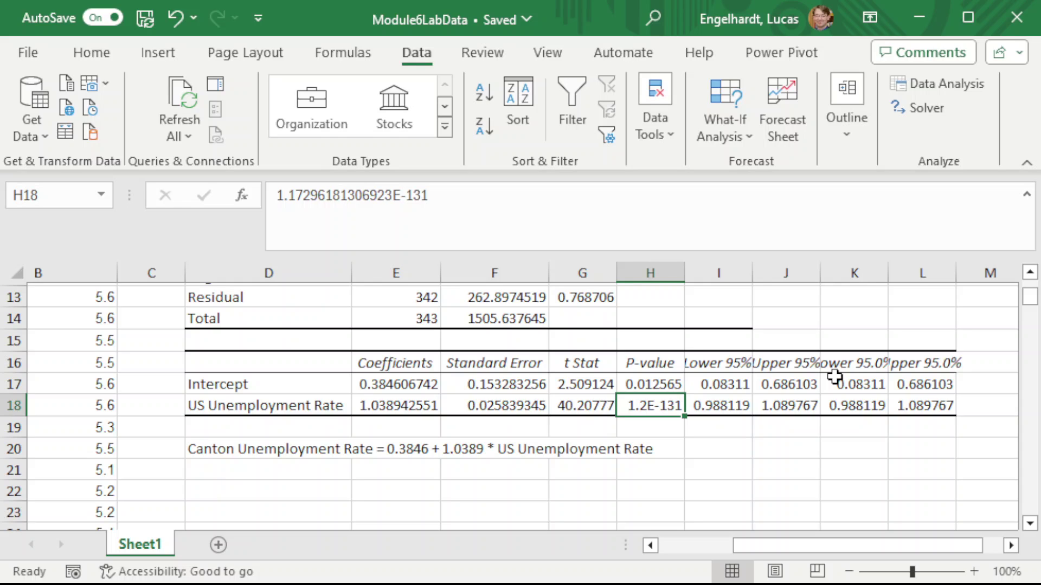
pyautogui.click(575, 404)
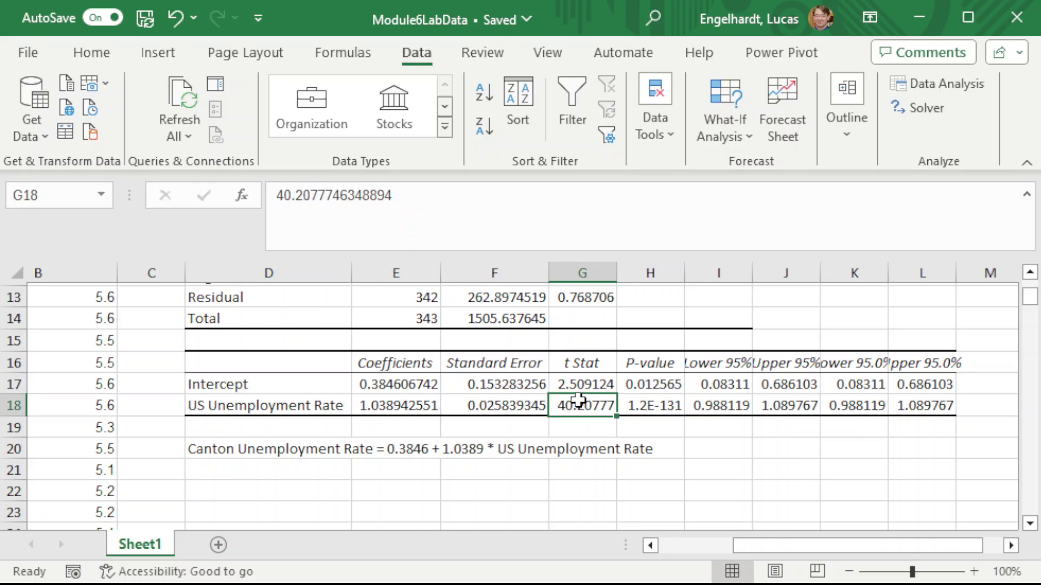
pyautogui.click(656, 406)
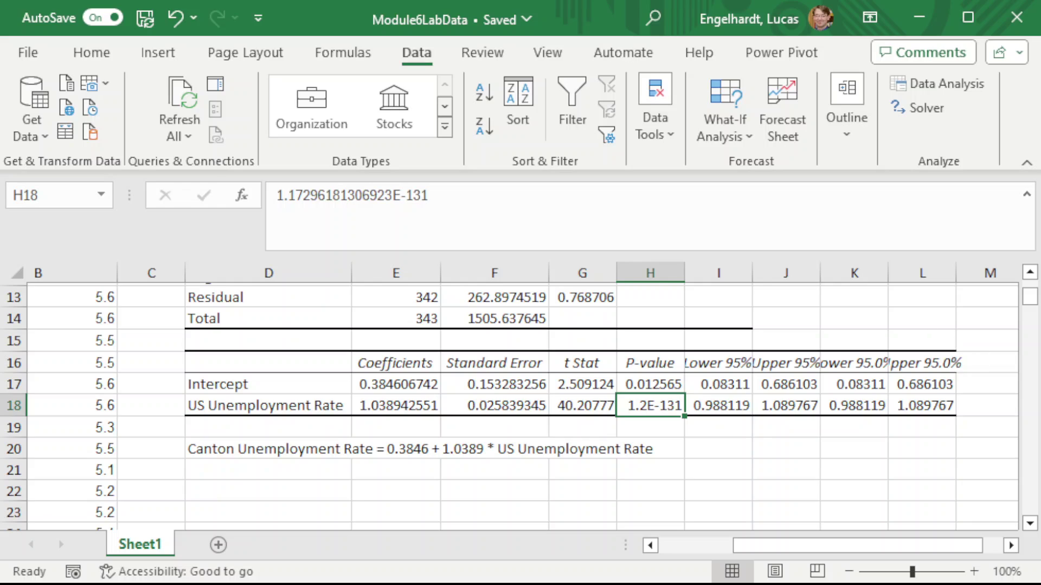
pyautogui.click(376, 406)
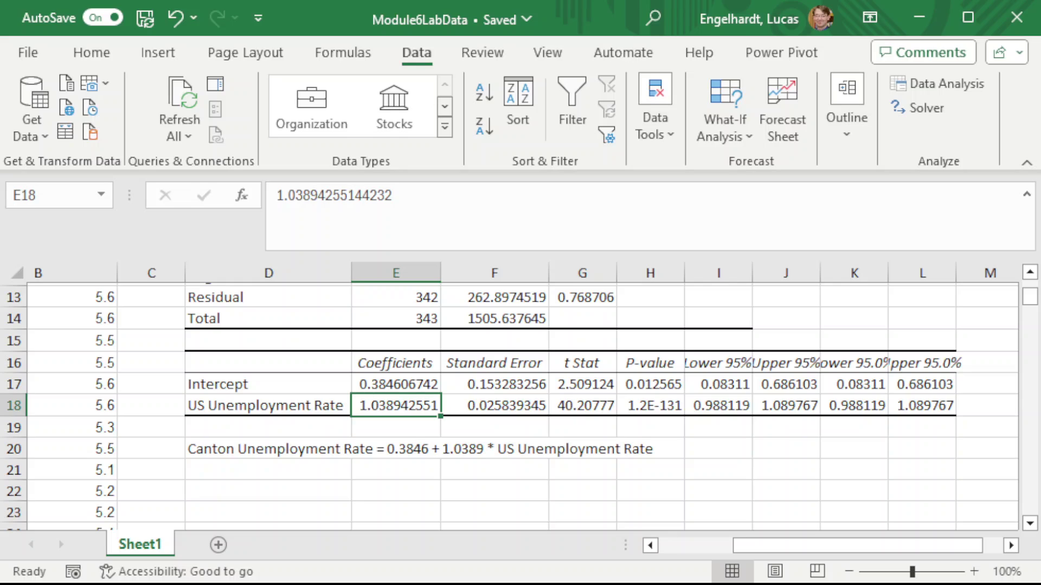